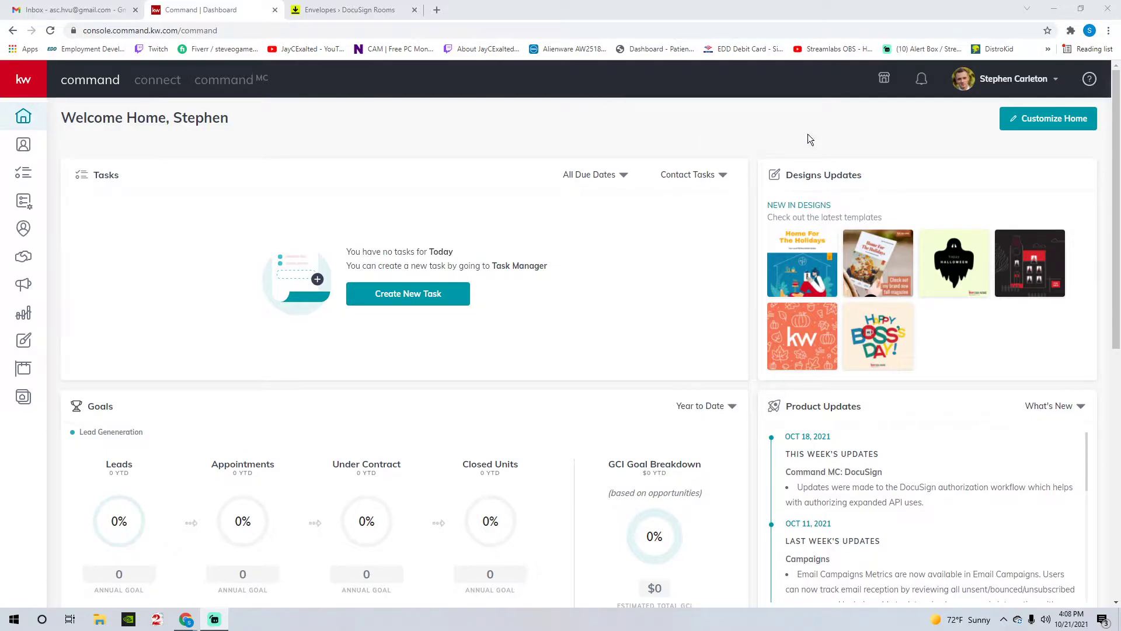
- Open the account Settings page and scroll down to the Messaging section
left_click(1026, 84)
left_click(983, 225)
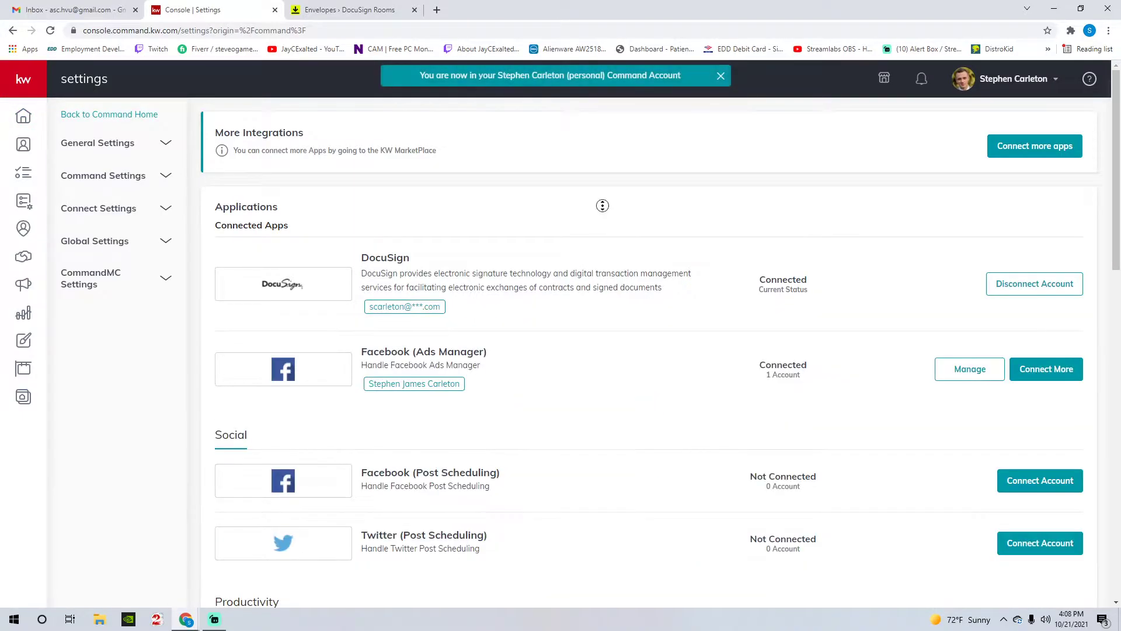
scroll(599, 322, "down", 5)
scroll(600, 323, "down", 10)
- Review the Twilio messaging integration details, then expand the left navigation rail
left_click_drag(360, 454, 1025, 518)
left_click(993, 506)
left_click_drag(362, 454, 700, 526)
left_click(716, 509)
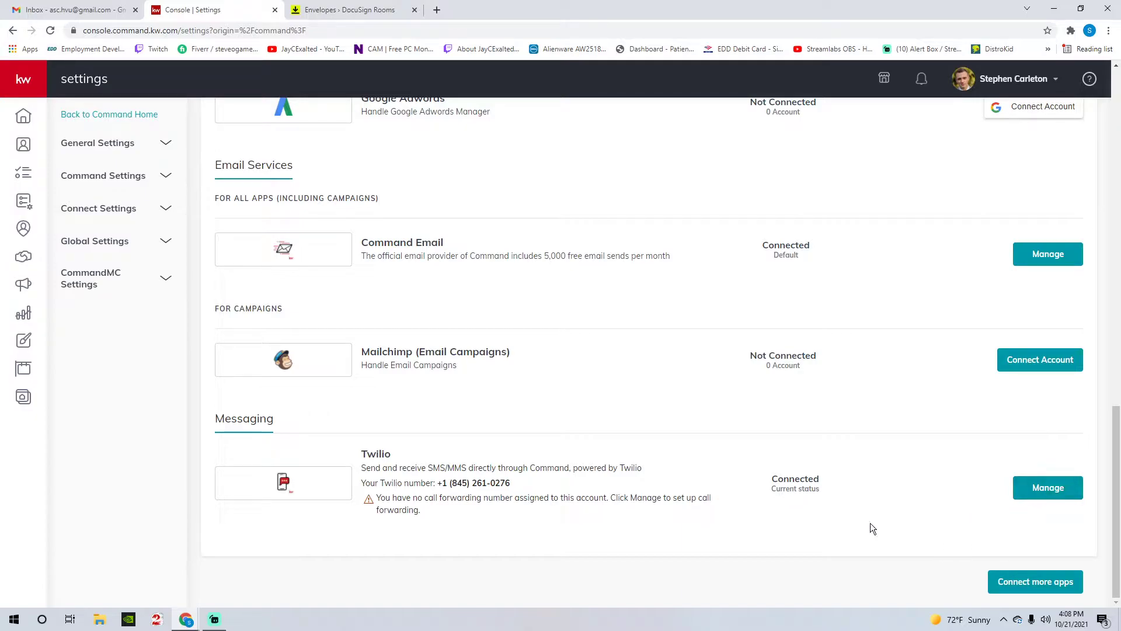
scroll(810, 279, "up", 10)
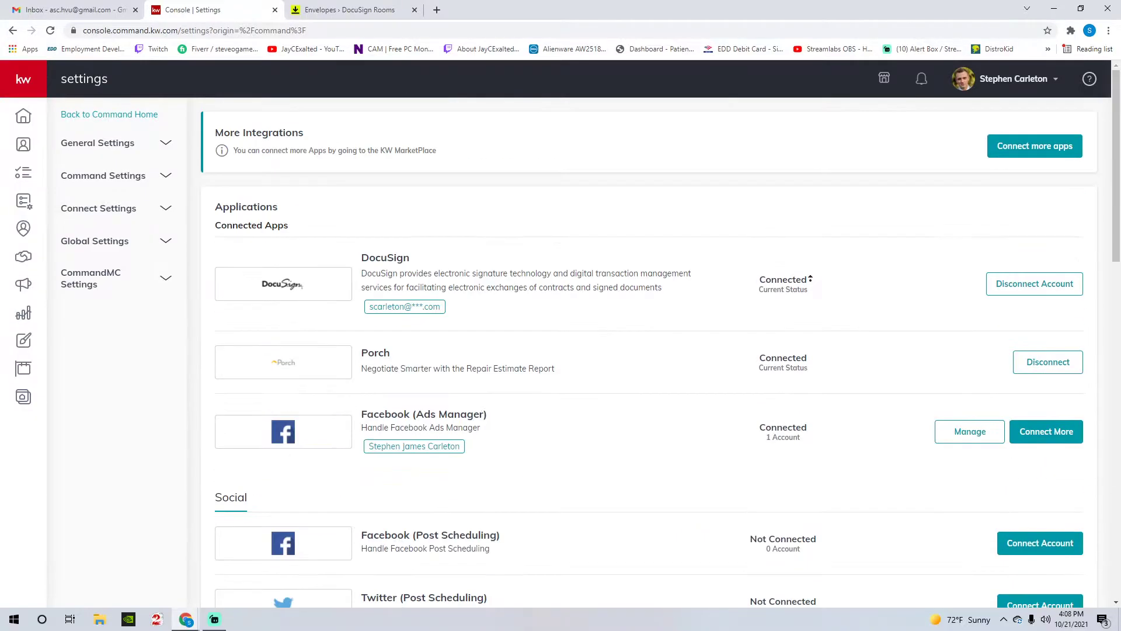
left_click(18, 87)
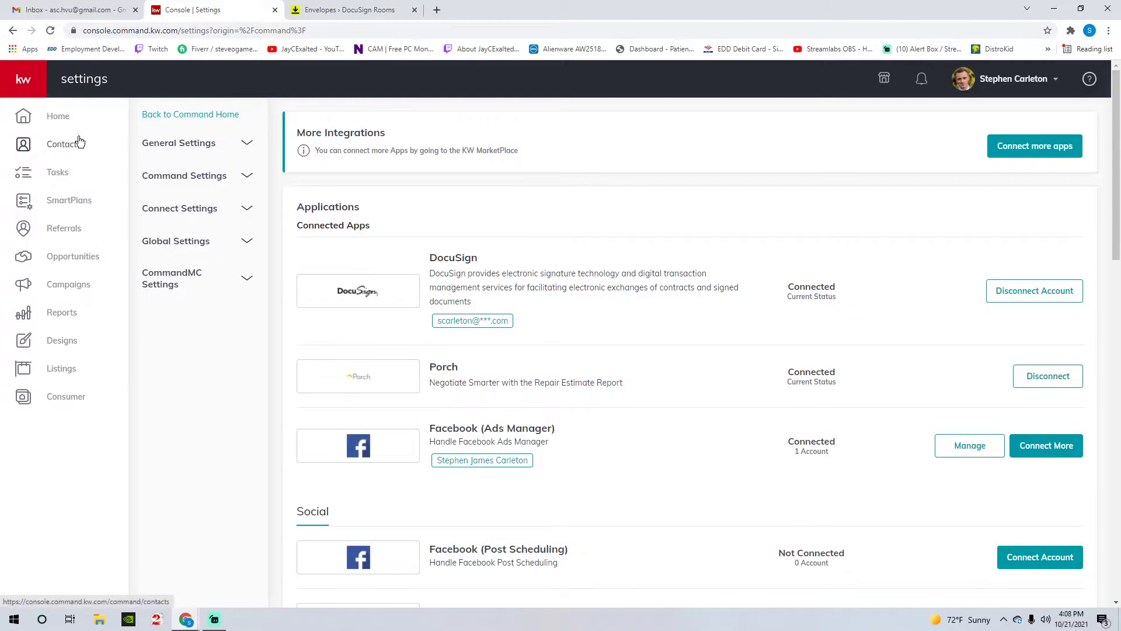
- Go to SmartPlans and edit the 'Summer BBQ 2021 Follow-Up' plan
left_click(83, 204)
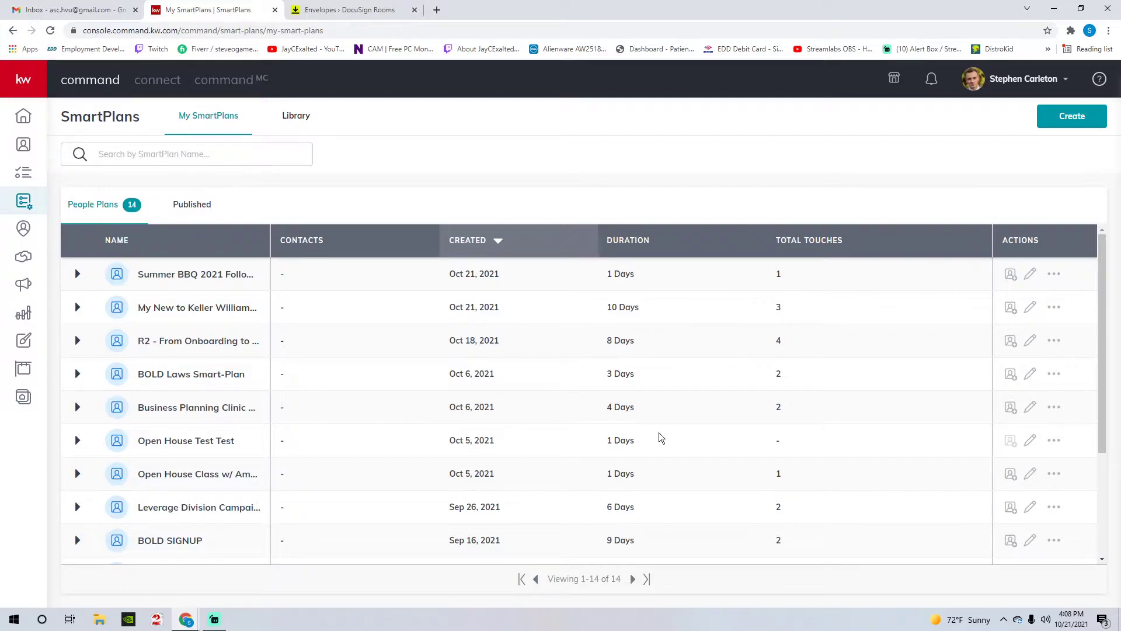
scroll(662, 438, "down", 1)
scroll(673, 513, "up", 1)
left_click(1031, 273)
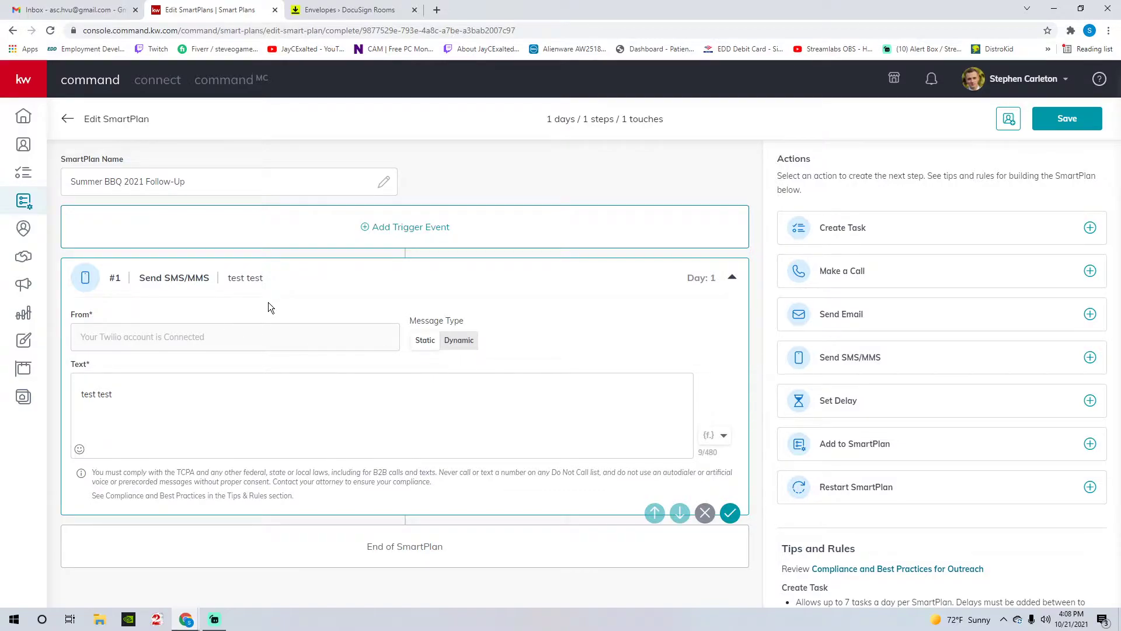
- Replace the 'test test' placeholder in the SMS text with the greeting 'Hi'
left_click_drag(145, 279, 188, 279)
left_click(190, 280)
left_click_drag(141, 275, 210, 279)
left_click(238, 282)
left_click_drag(183, 415, 67, 399)
type("\\")
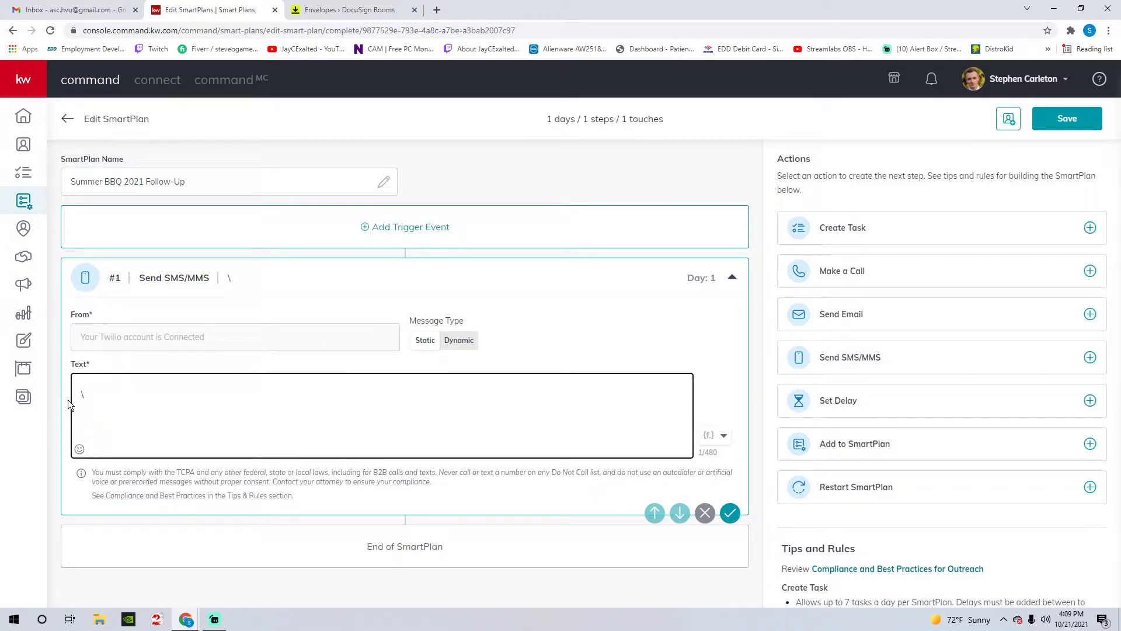
key("BackSpace")
type("H")
key("BackSpace")
double_click(104, 399)
left_click(105, 395)
- Insert the contact.first.name and contact.last.name merge fields after 'Hi'
left_click(724, 436)
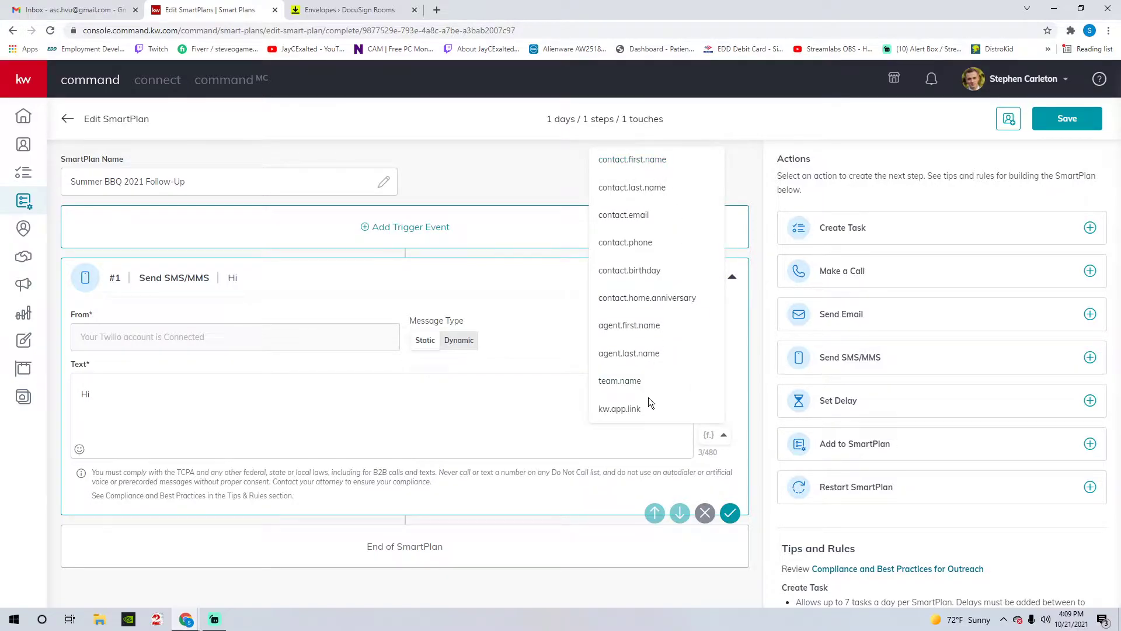
left_click(628, 166)
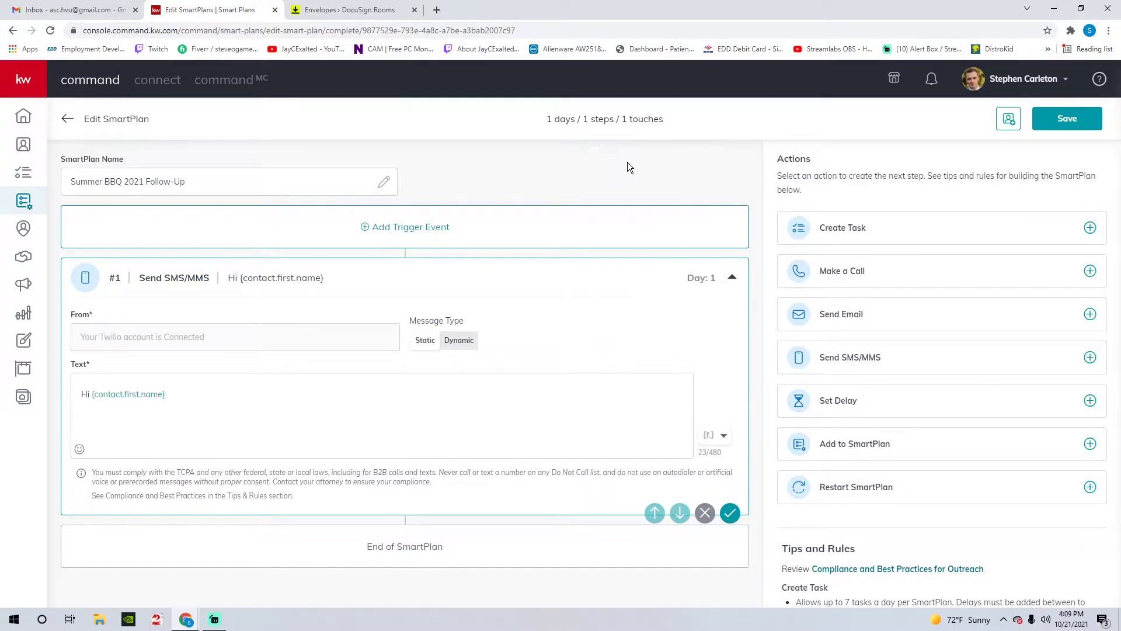
left_click(182, 394)
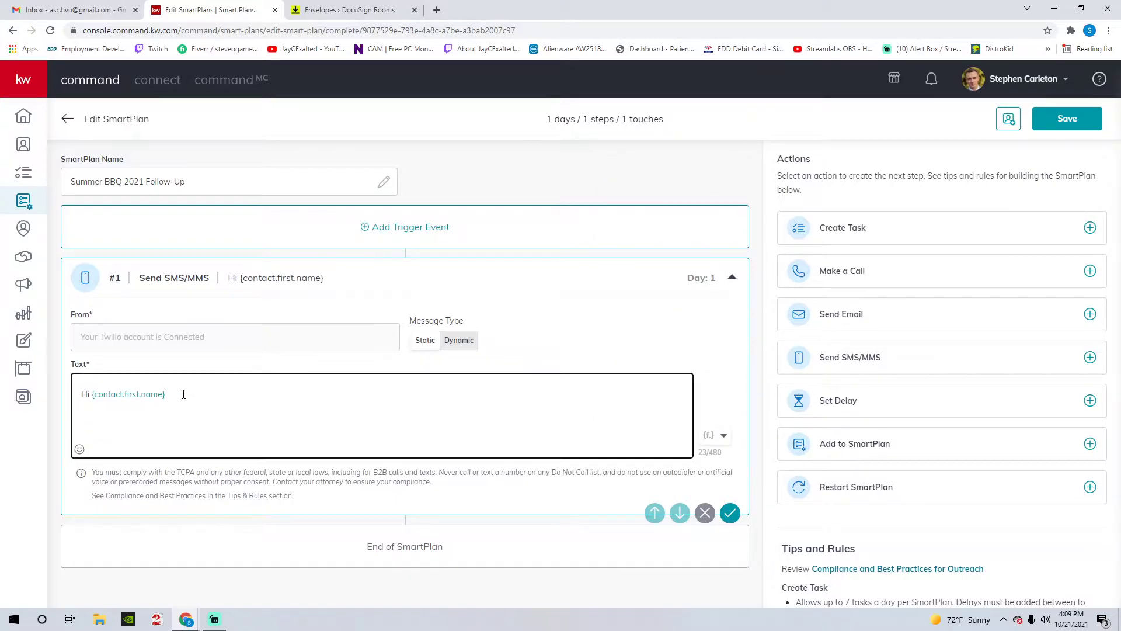
left_click(722, 435)
left_click(686, 188)
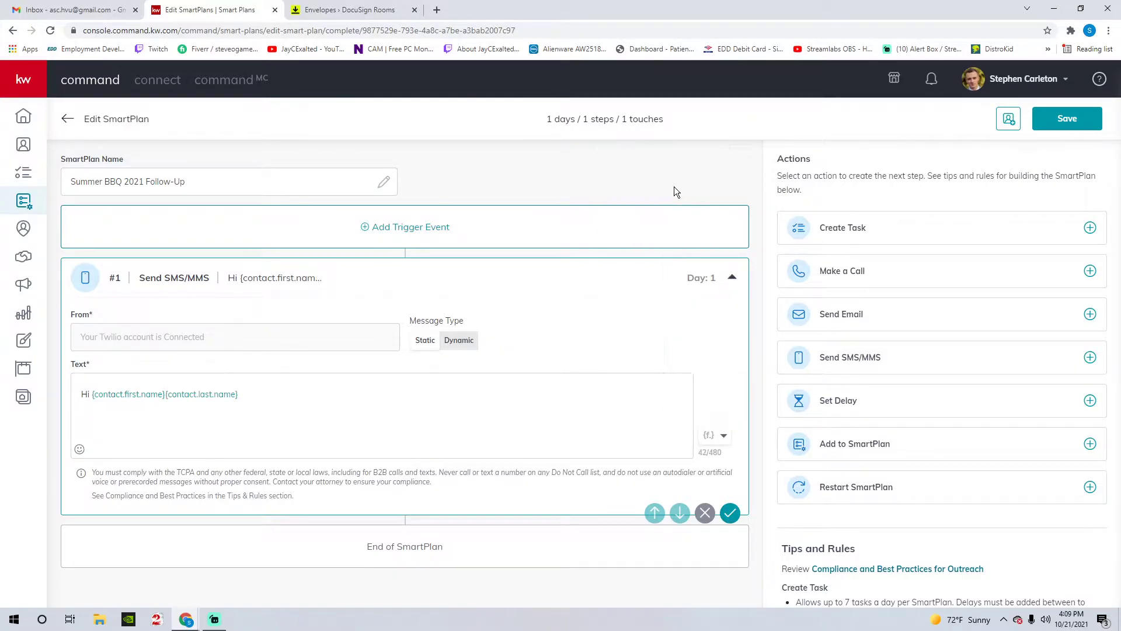
left_click(249, 399)
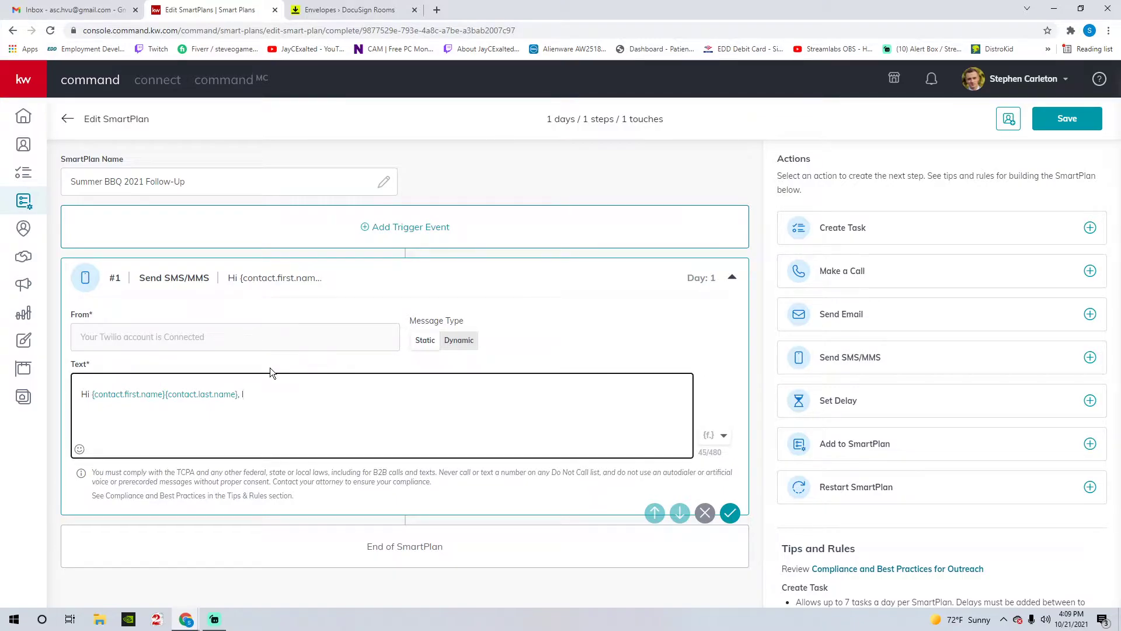
- Continue the SMS introducing the sender from last week's BBQ, wanting to get to know each other
type(", This is Stephen from the BBQ last week")
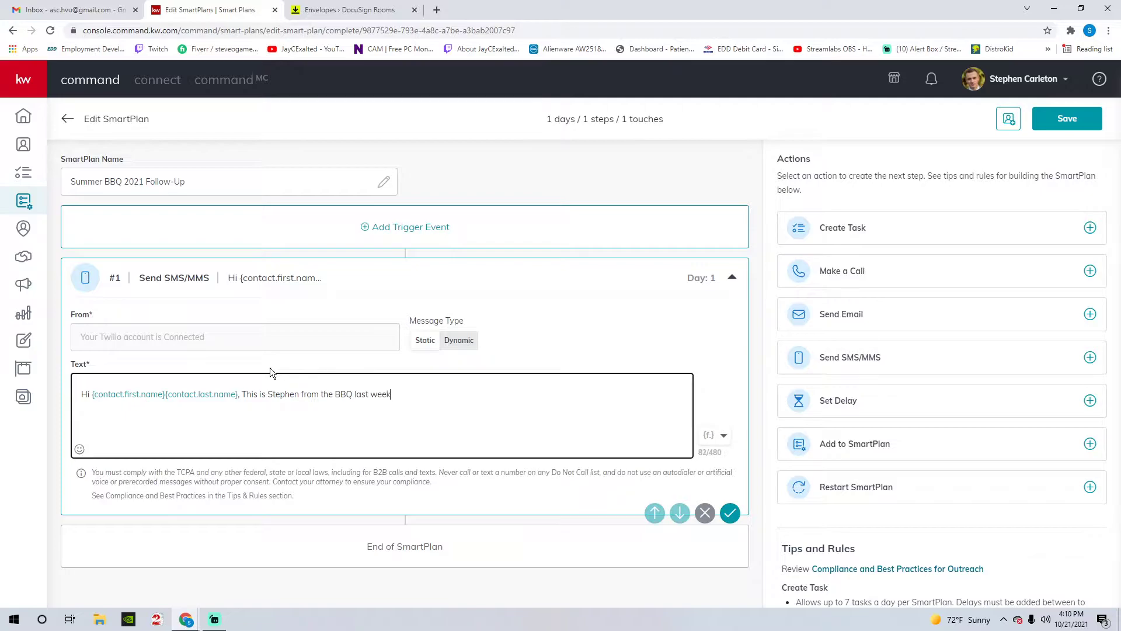
type(" I had a great time and I'd love to connect further to get t o")
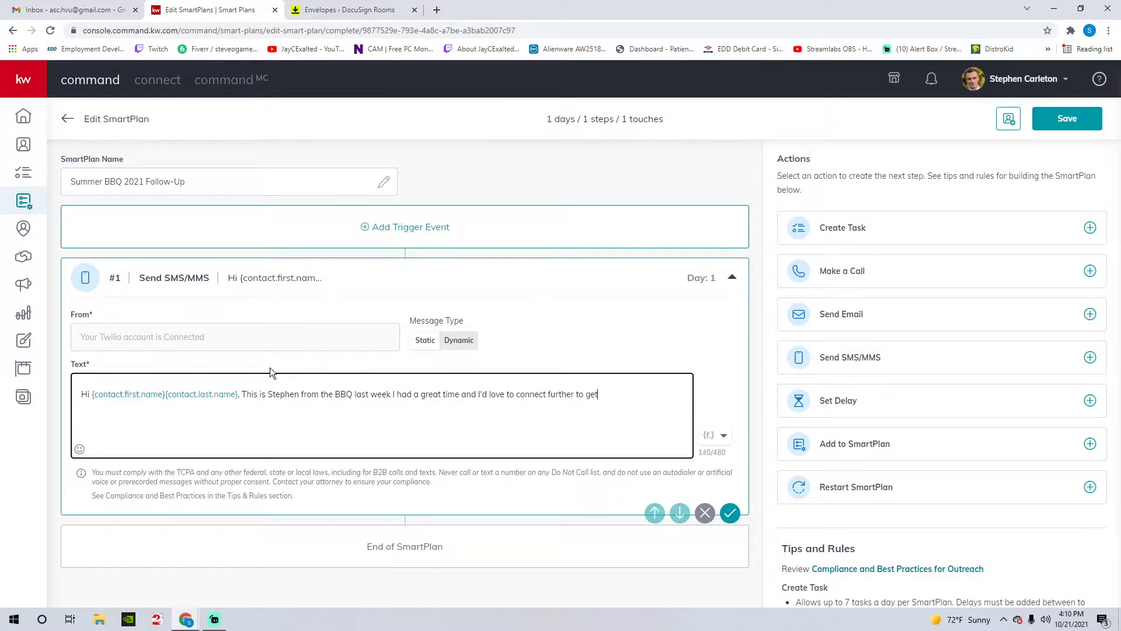
key("BackSpace")
key("BackSpace")
type("o know each other.")
left_click_drag(409, 395, 492, 394)
left_click(516, 395)
left_click(580, 318)
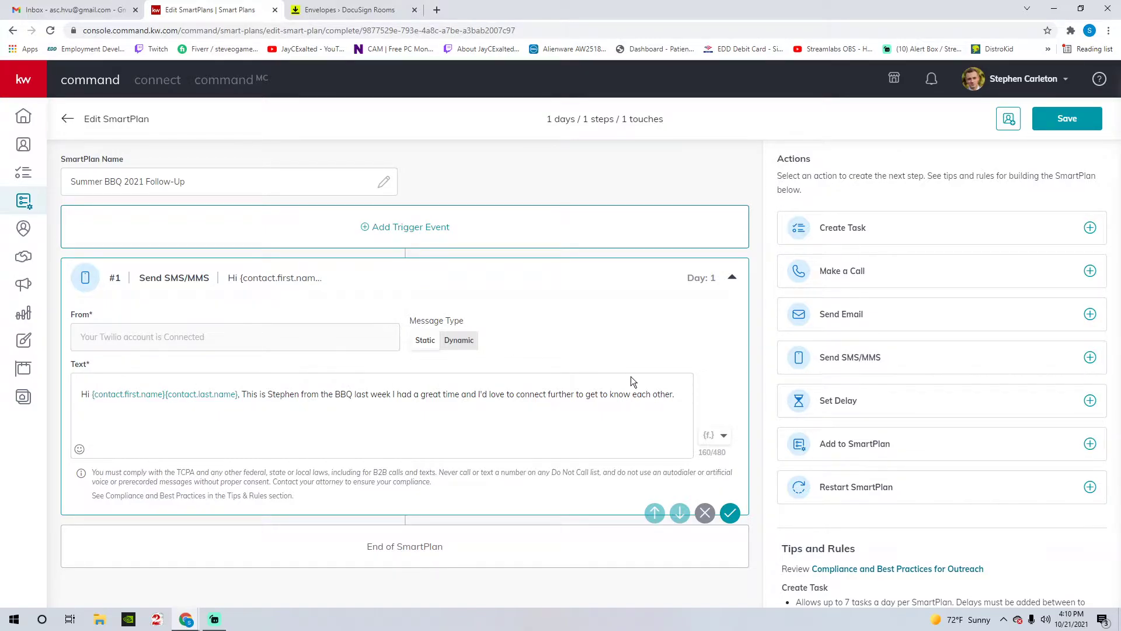
- Finish the SMS with 'I'd love to chat and am always available to you' plus a callback number
left_click(682, 394)
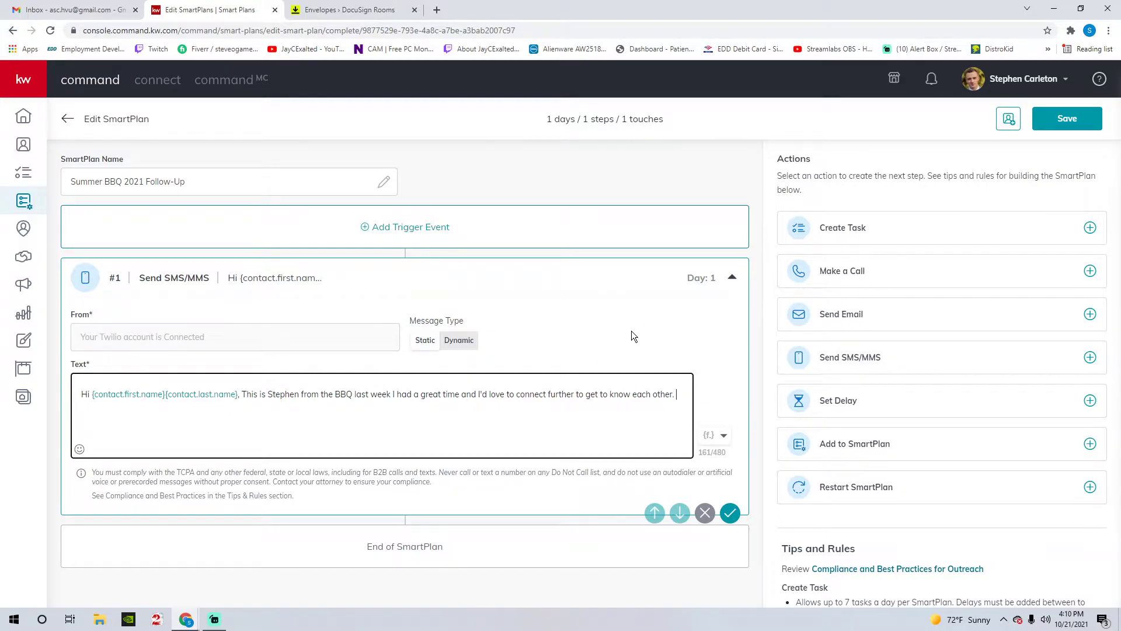
type("I'd love to chat and am wo")
key("BackSpace")
key("BackSpace")
type("always available to you")
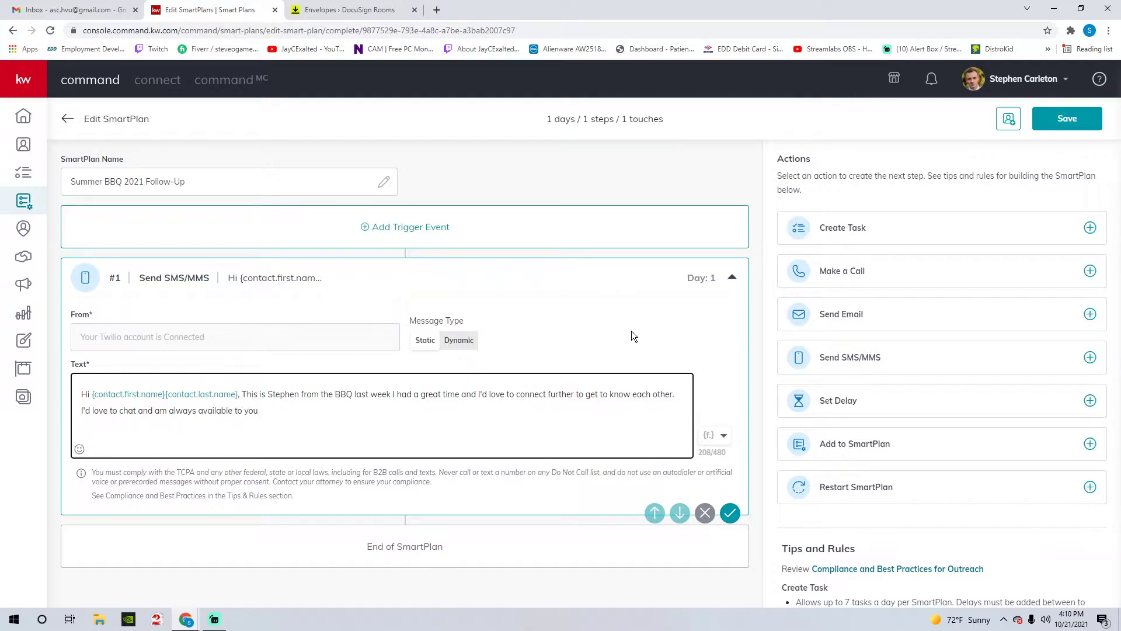
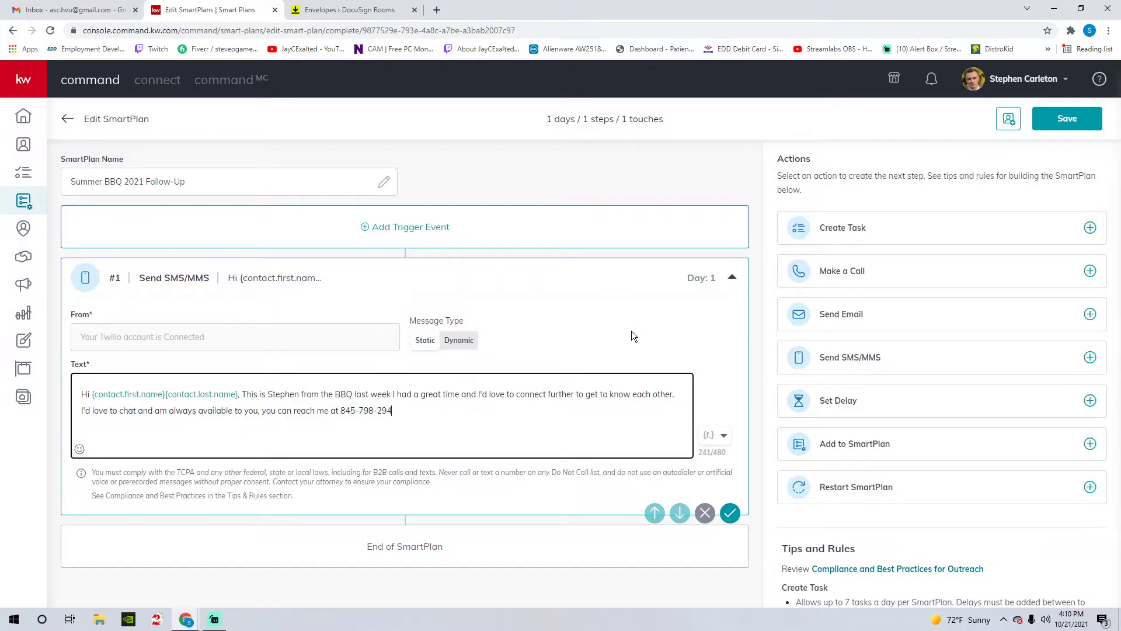
left_click(632, 330)
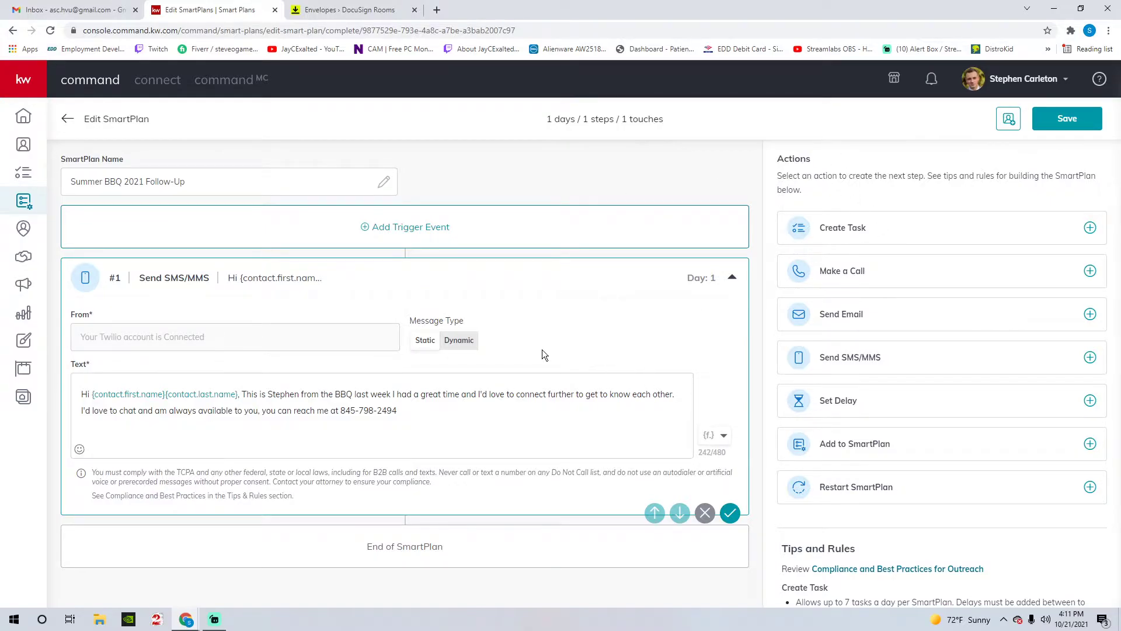
- Add a Set Delay step after the SMS, raise it to 3 days, then delete it
left_click(862, 402)
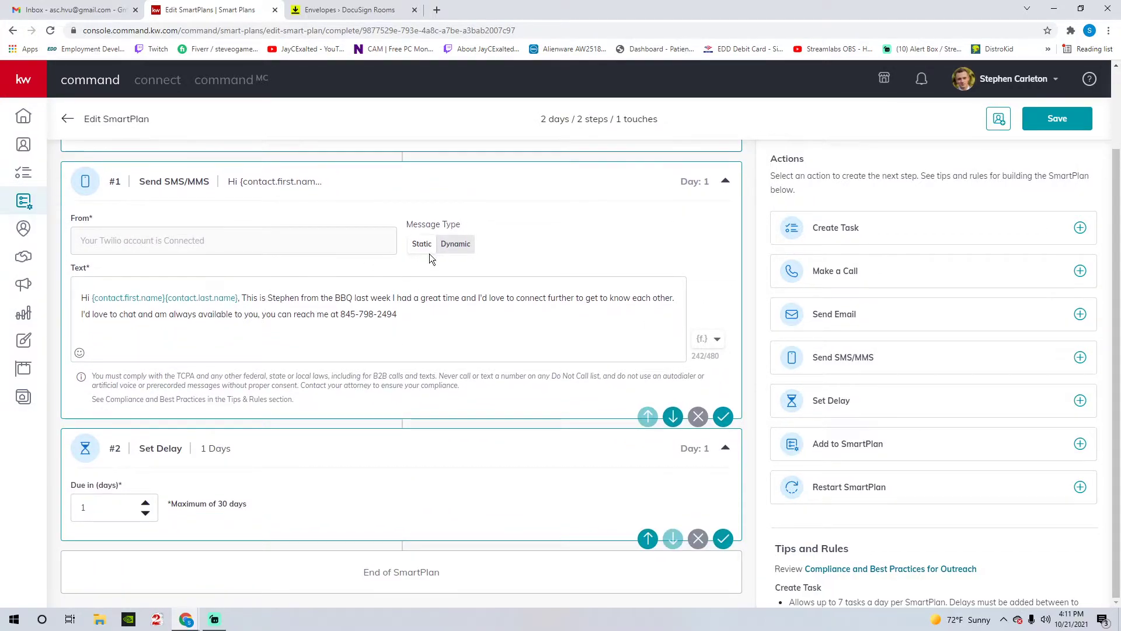
scroll(311, 318, "up", 2)
left_click_drag(109, 280, 300, 290)
left_click(376, 291)
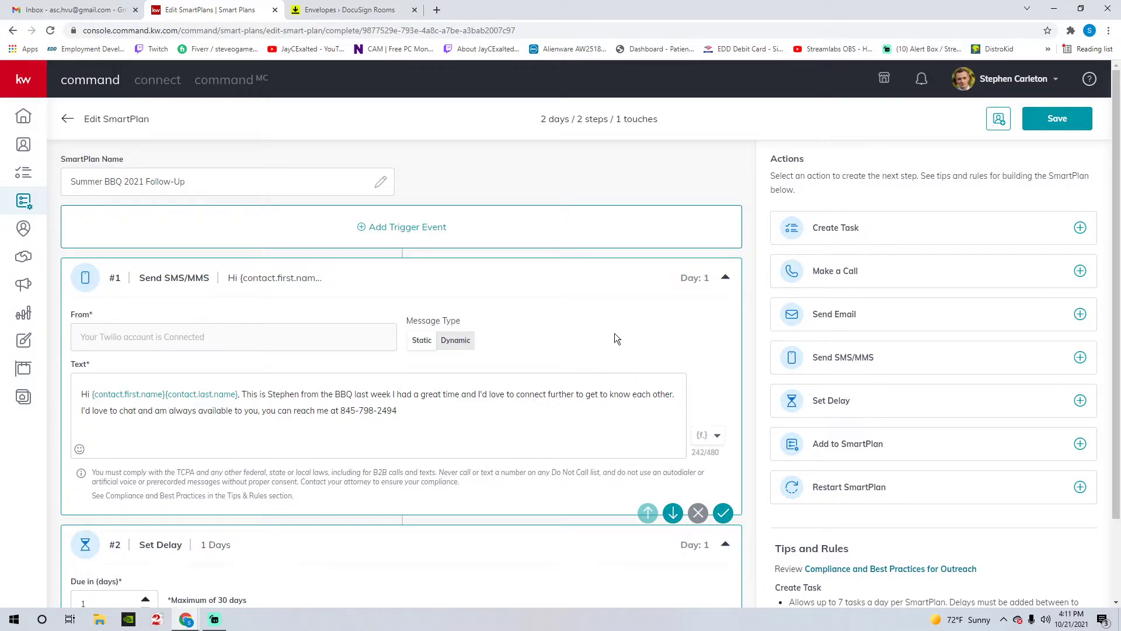
scroll(614, 335, "down", 2)
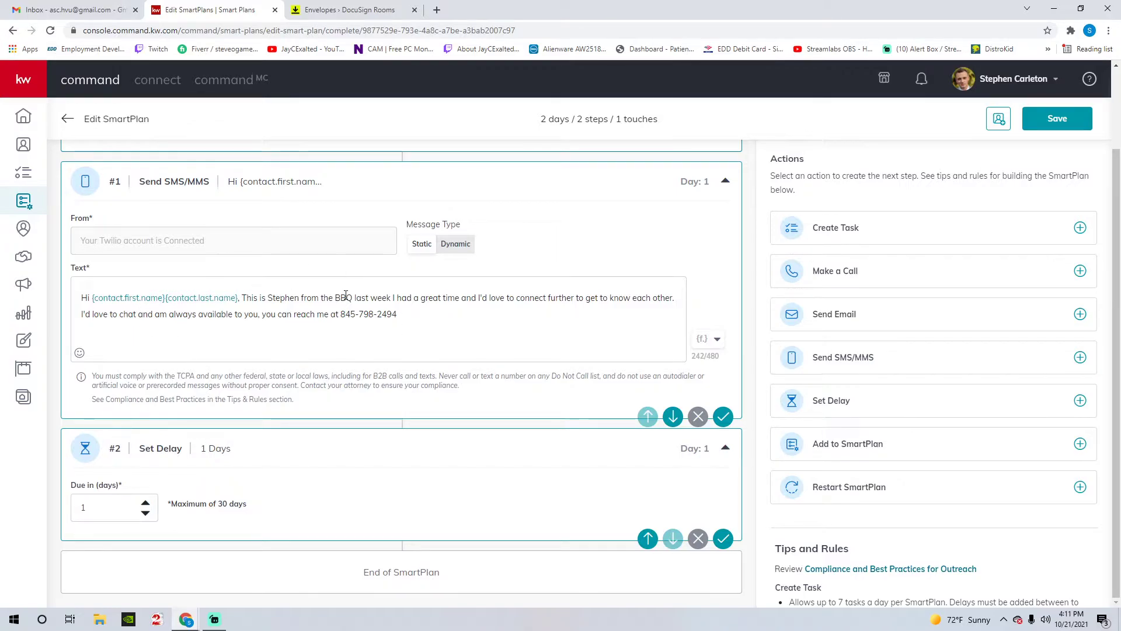
left_click(922, 82)
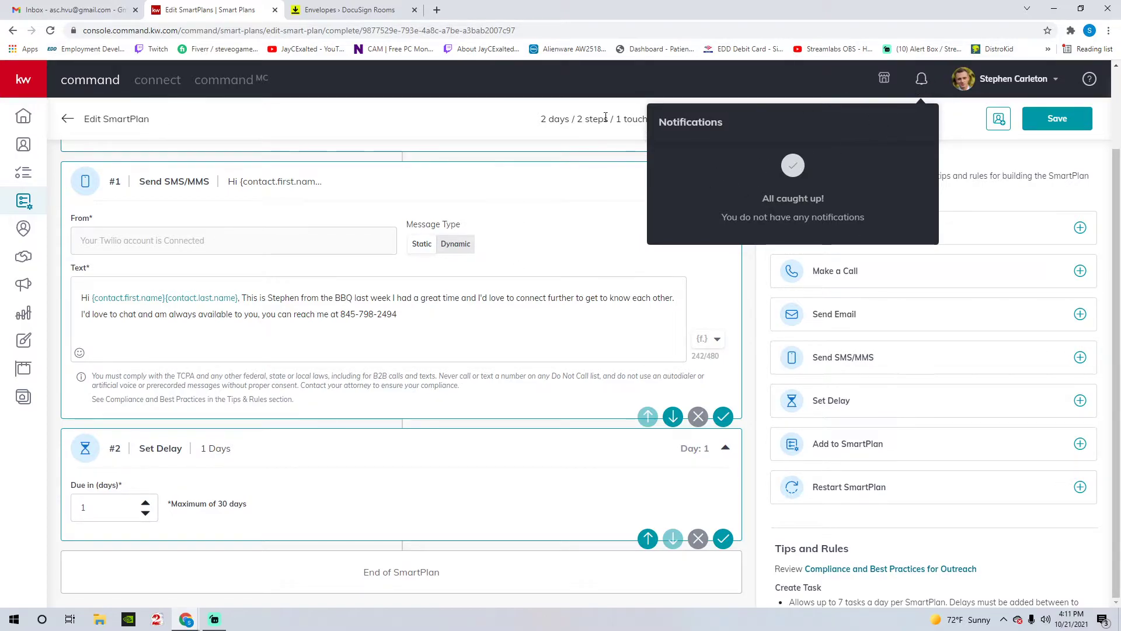
left_click(457, 107)
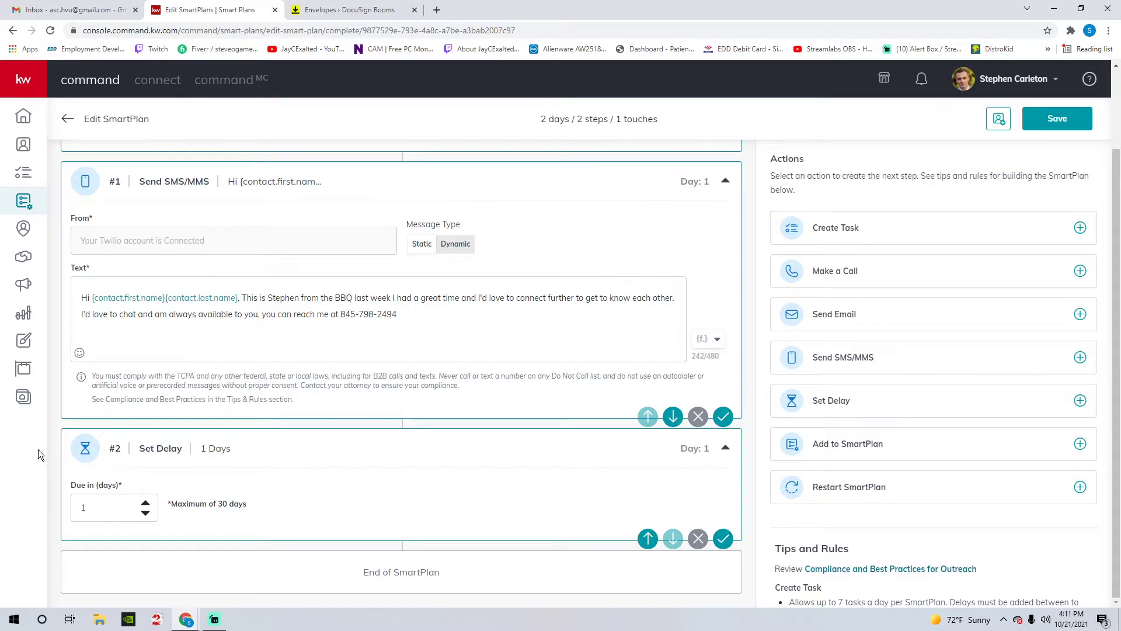
left_click(145, 503)
left_click(145, 502)
left_click(697, 538)
left_click(592, 372)
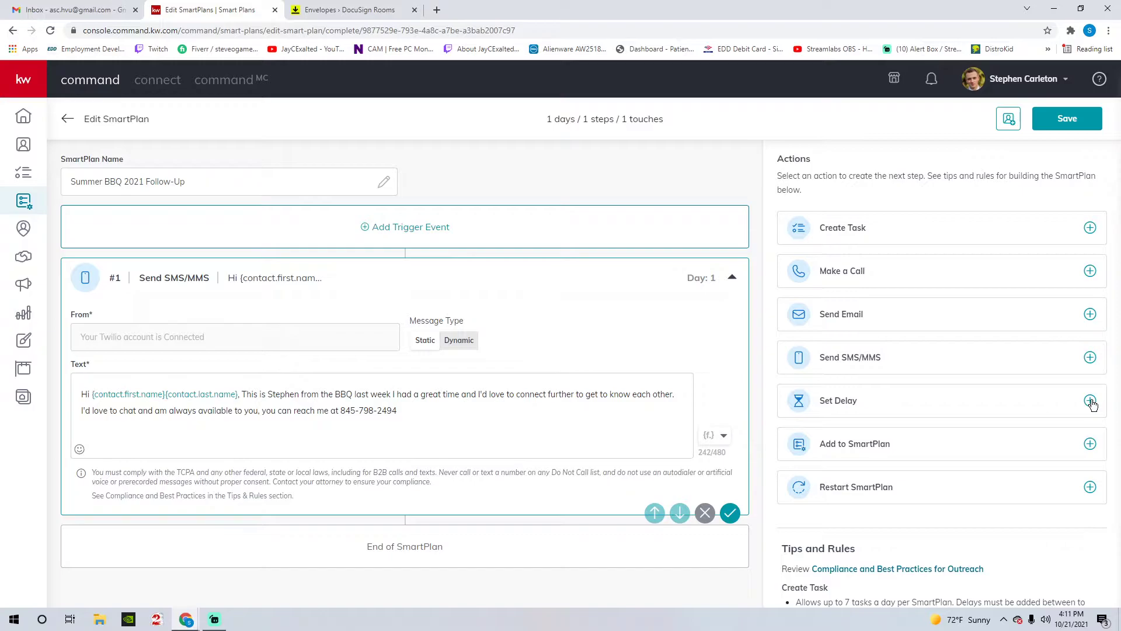
- Re-add a Set Delay step after the SMS with Due in 3 days
left_click(934, 404)
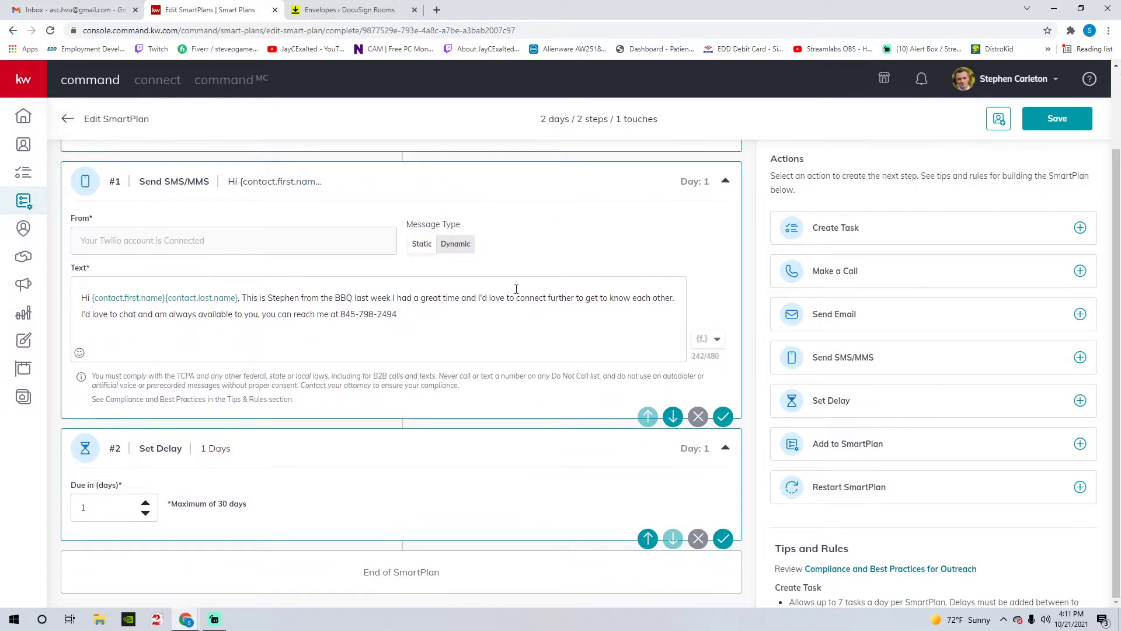
left_click(145, 503)
left_click(146, 503)
scroll(373, 285, "up", 3)
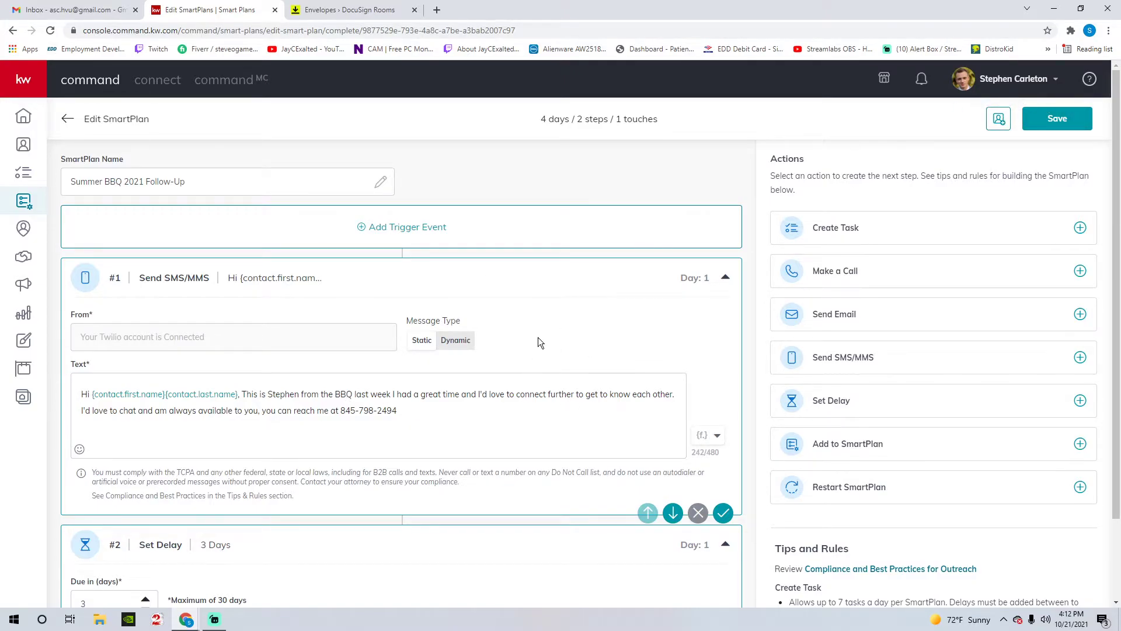
scroll(501, 324, "down", 3)
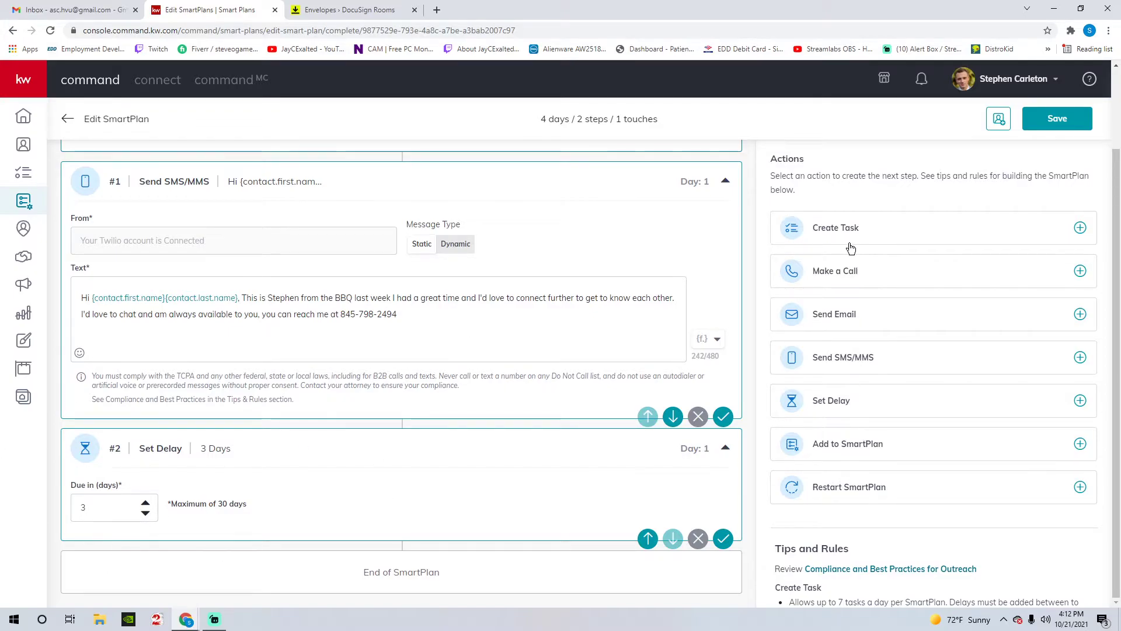
- Add a Make a Call step named 'Call' plus the contact first and last name fields
left_click(875, 277)
left_click(96, 316)
type("Call")
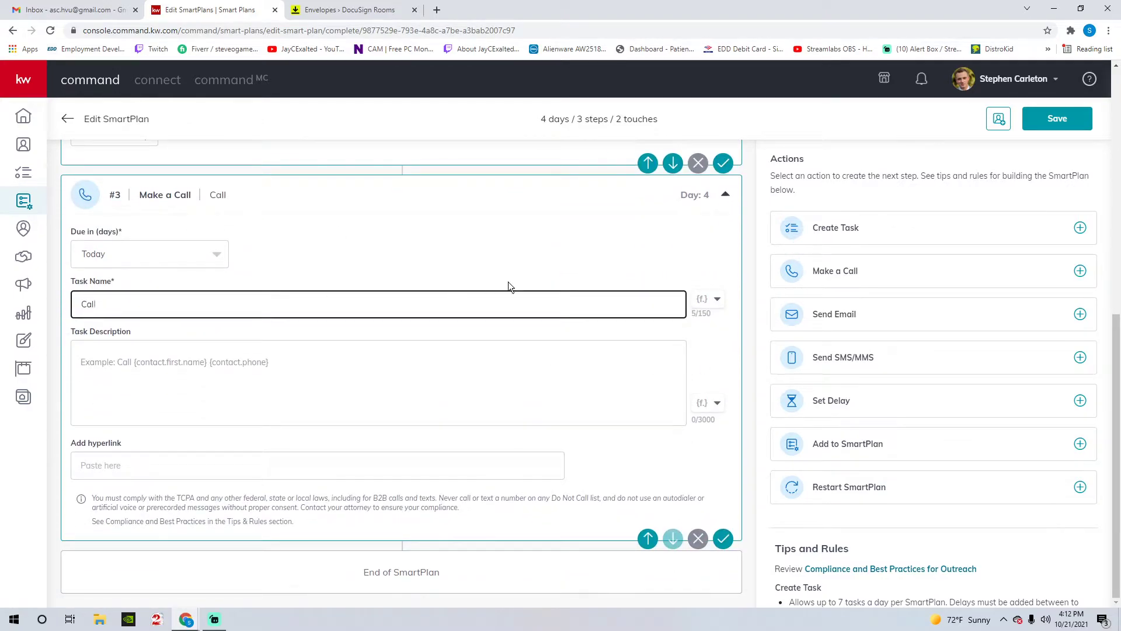
left_click(716, 299)
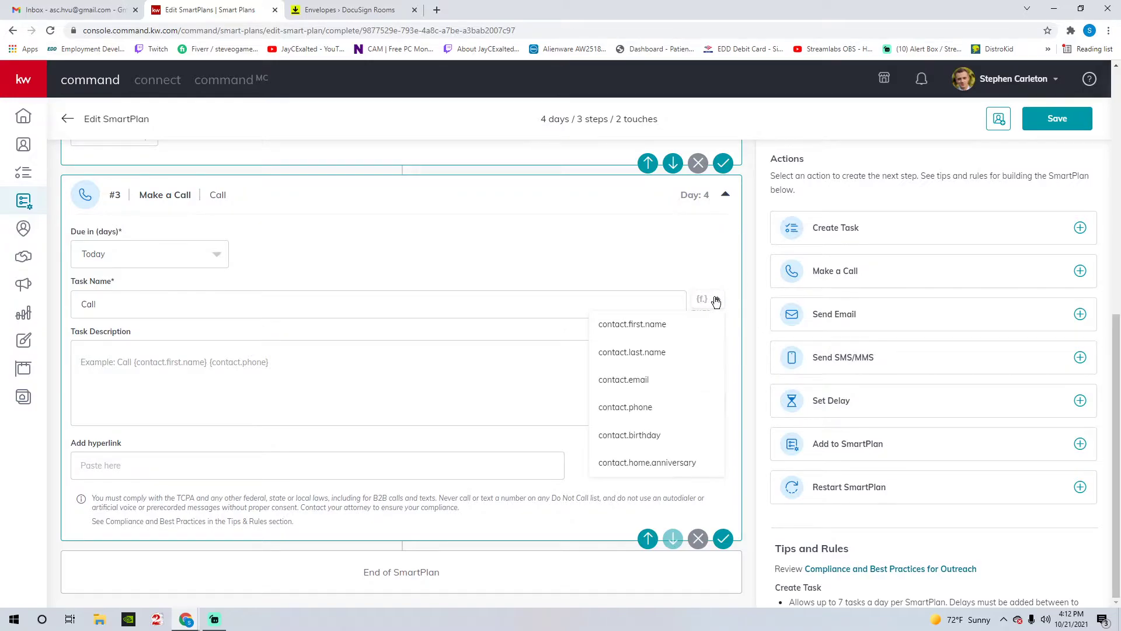
left_click(656, 325)
left_click(707, 305)
left_click(688, 349)
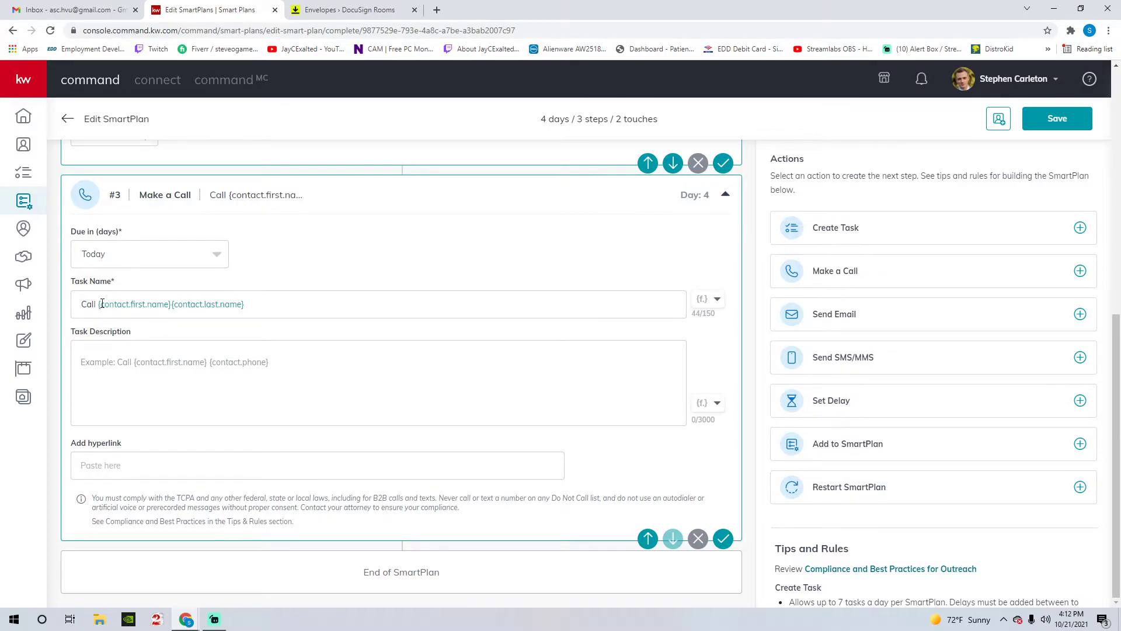
- Describe the call as 'follow up on the BBQ, haven't heard back looking to establish a stronger relationship'
left_click(190, 368)
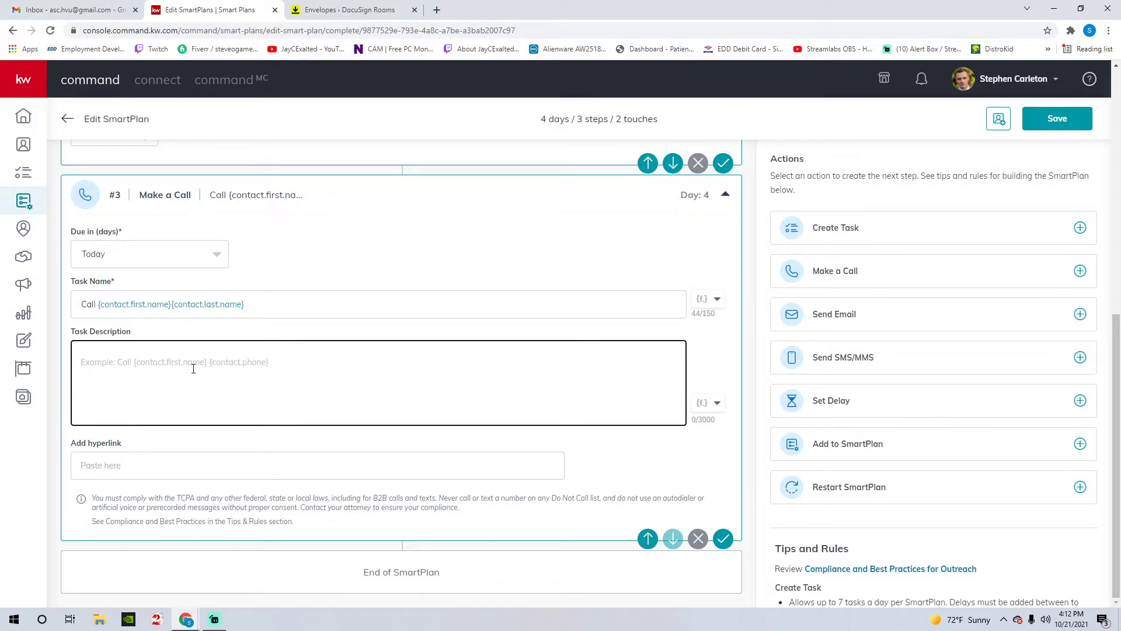
type("follow up ")
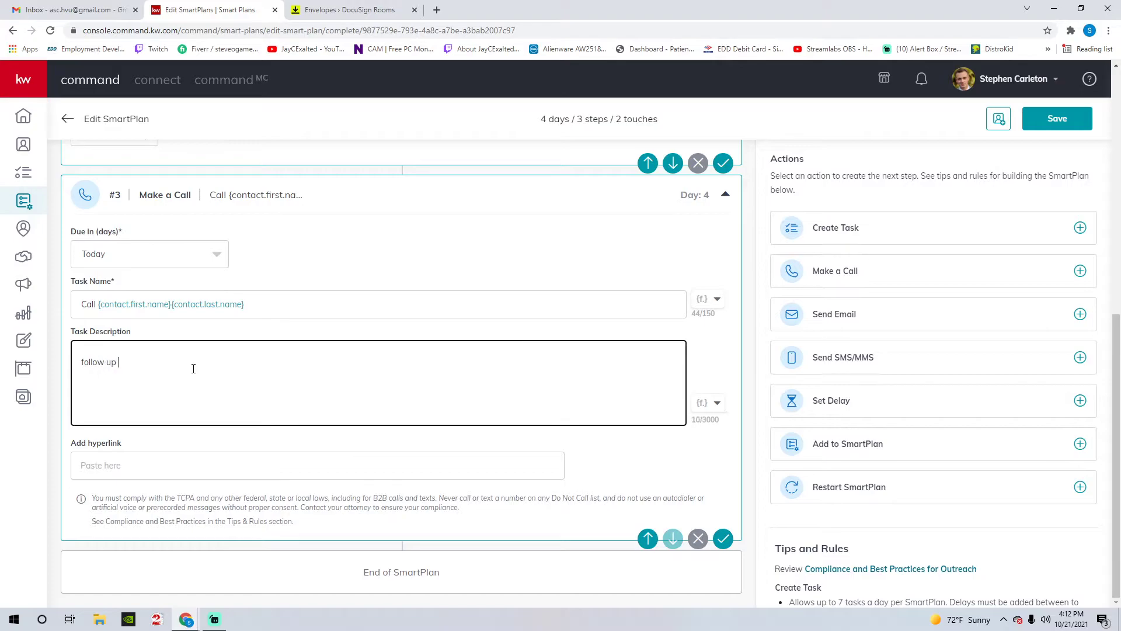
type("on the BBQ")
key("shift+Tab")
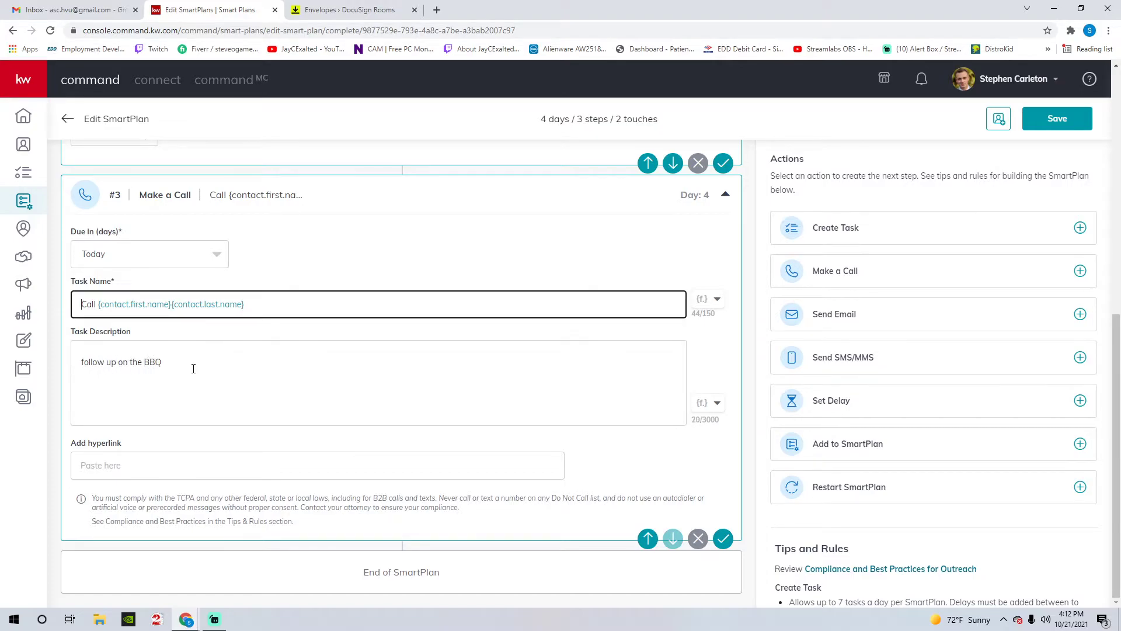
left_click(194, 368)
type(", ")
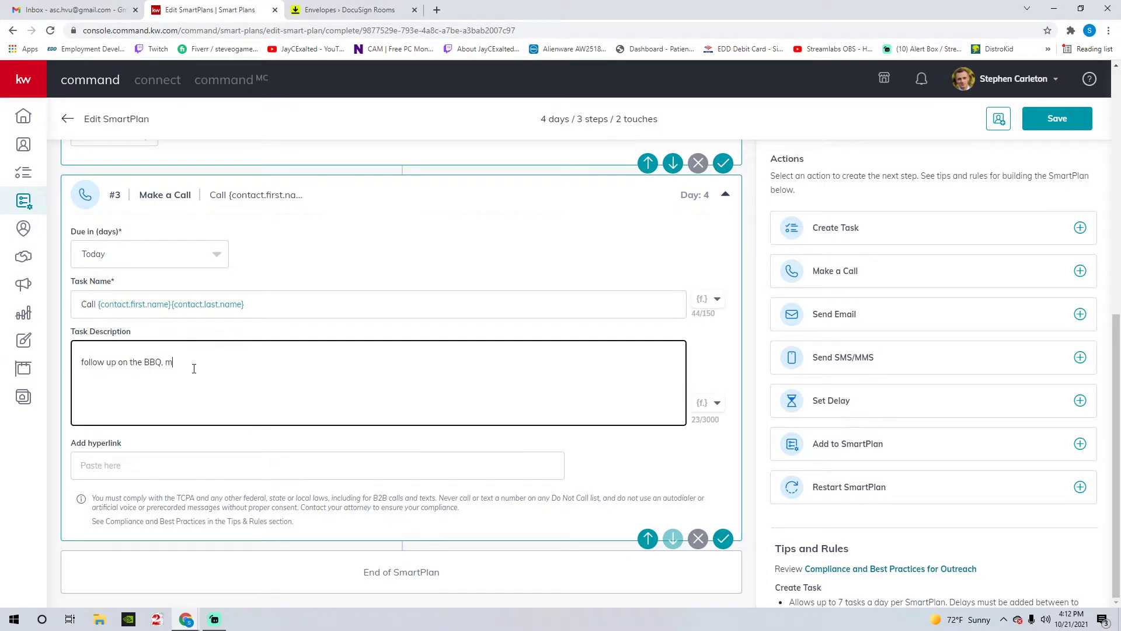
type("haven't heard back looking to establish a stronge re")
key("BackSpace")
key("BackSpace")
key("BackSpace")
type("r relat")
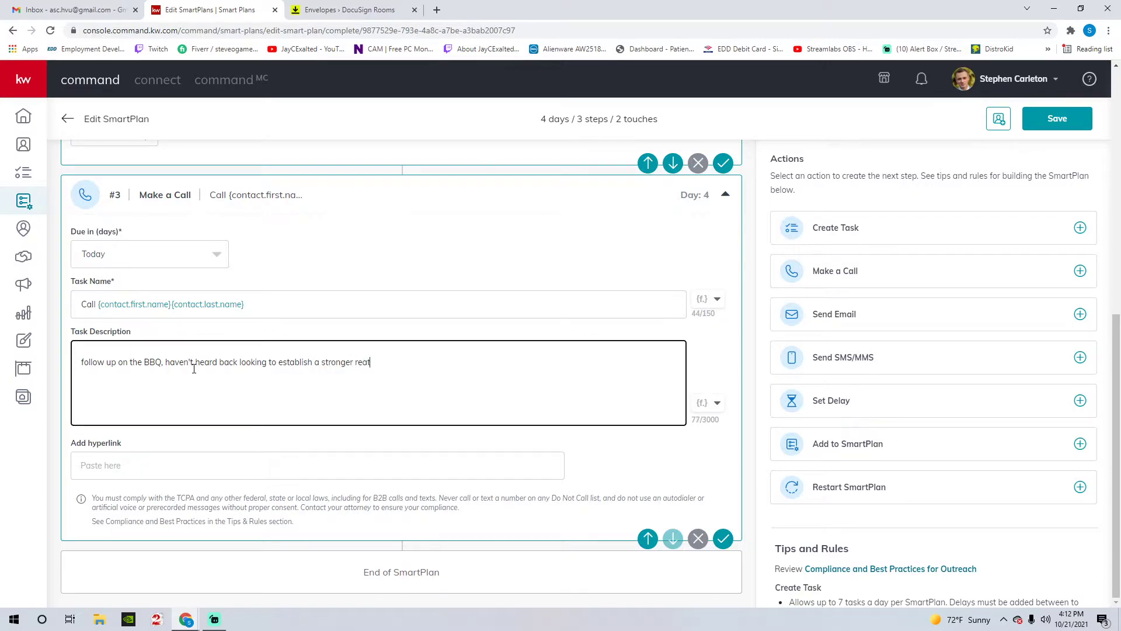
type("ionship")
left_click(189, 443)
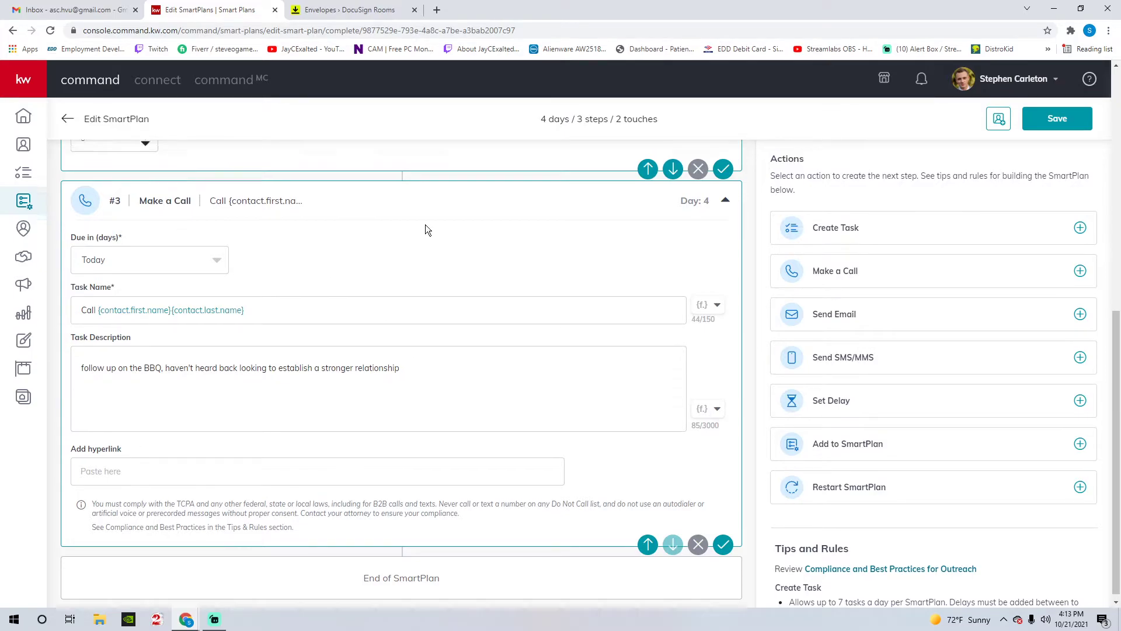
scroll(425, 226, "up", 7)
scroll(343, 260, "up", 2)
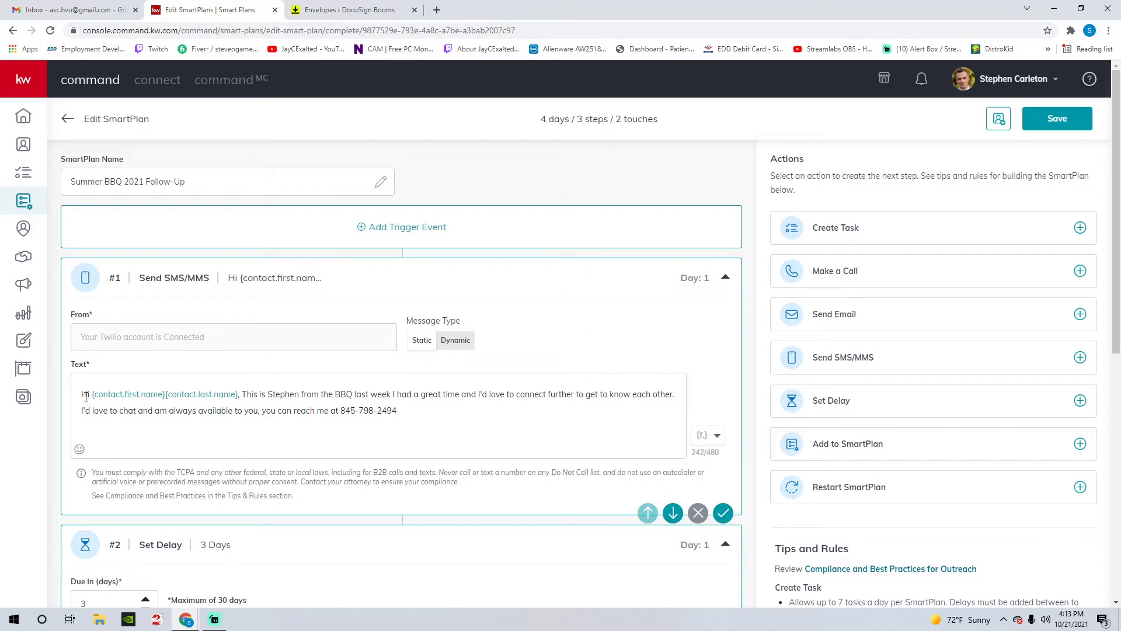
left_click(715, 436)
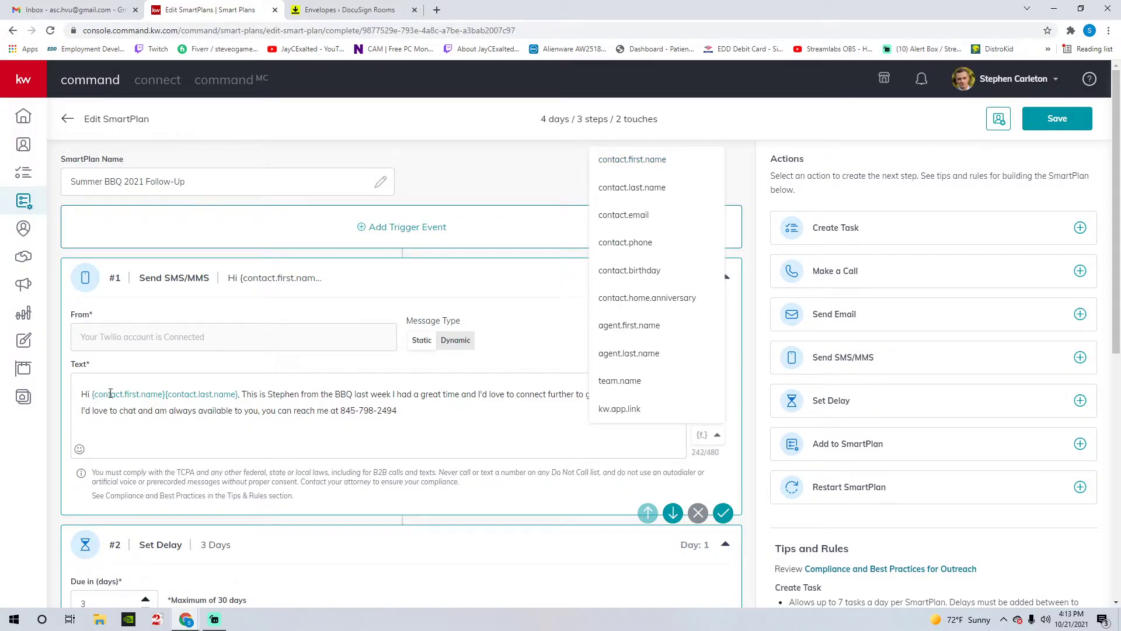
left_click(265, 393)
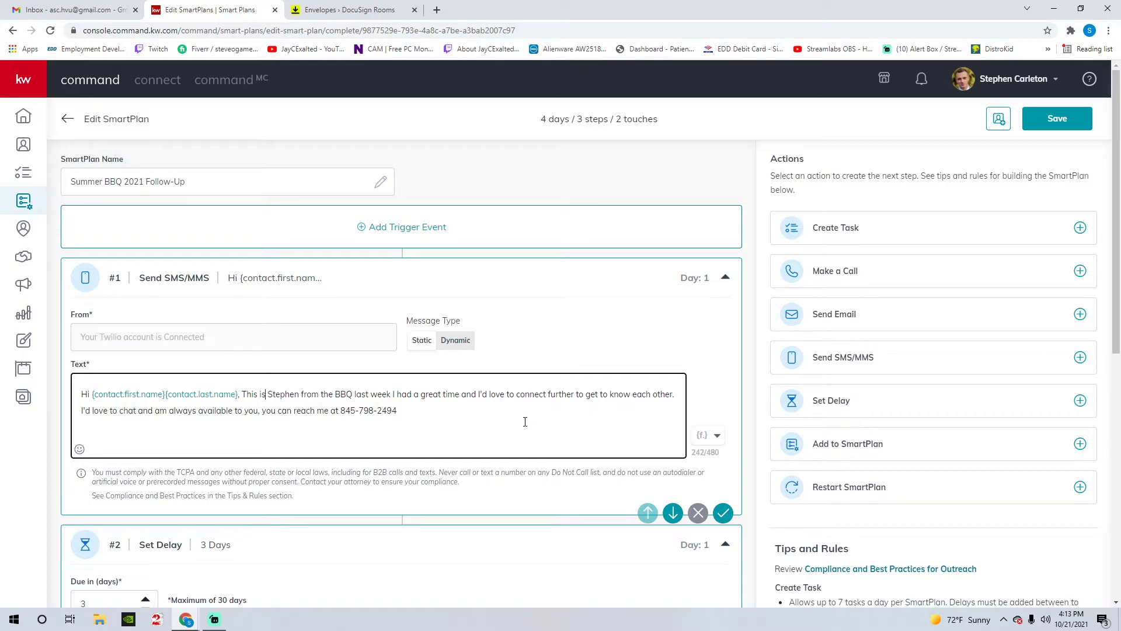
scroll(351, 391, "down", 4)
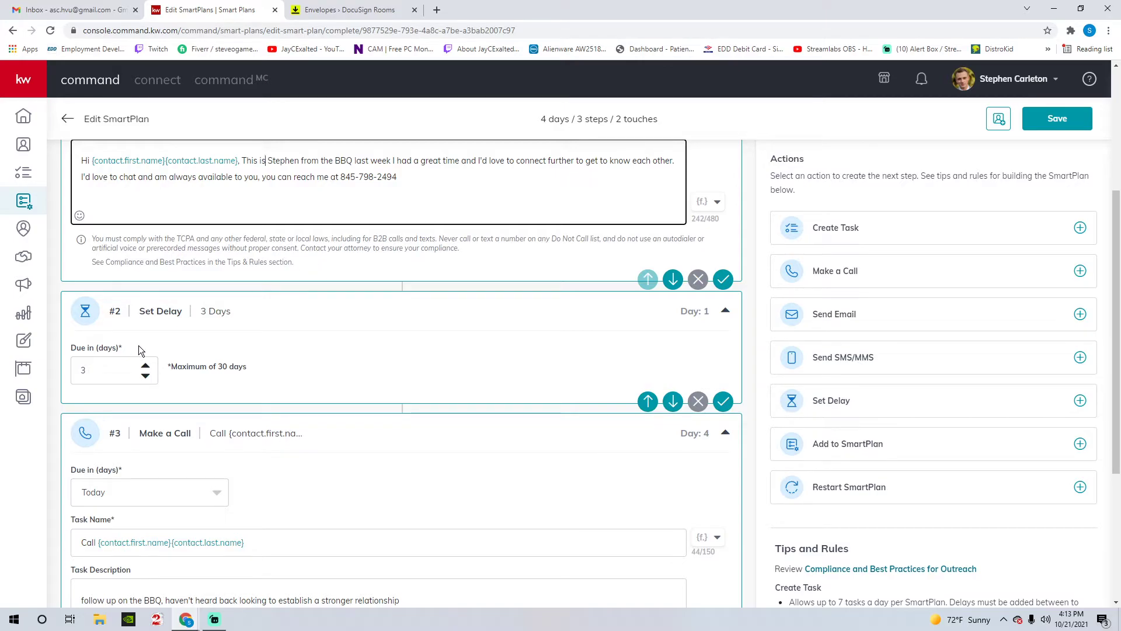
scroll(318, 401, "down", 1)
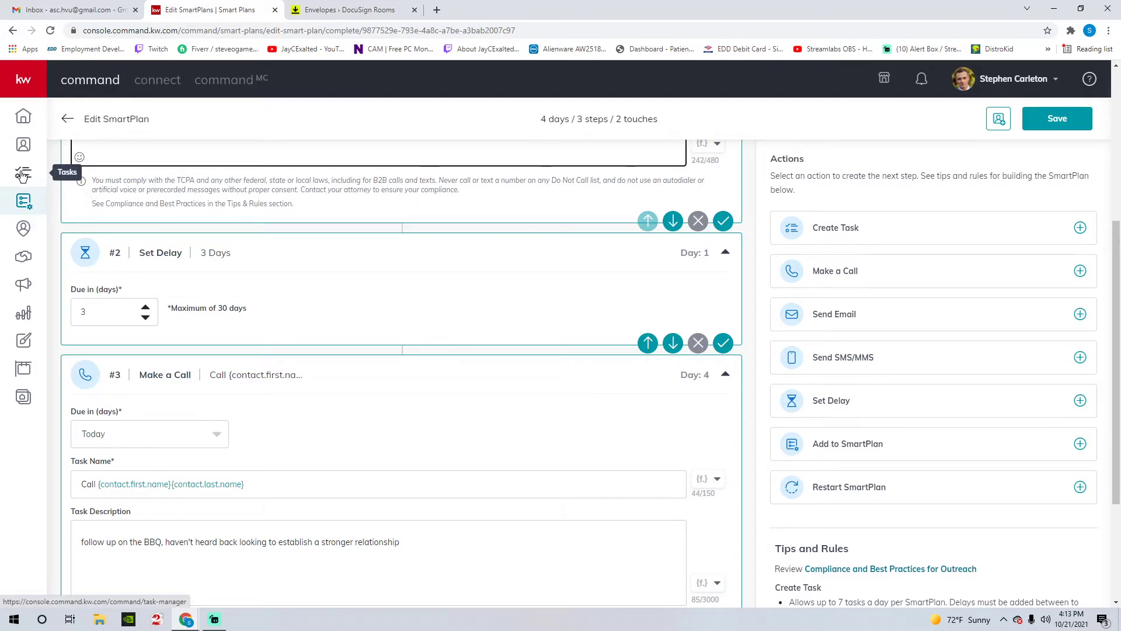
left_click_drag(90, 547, 328, 562)
left_click(330, 555)
left_click(363, 457)
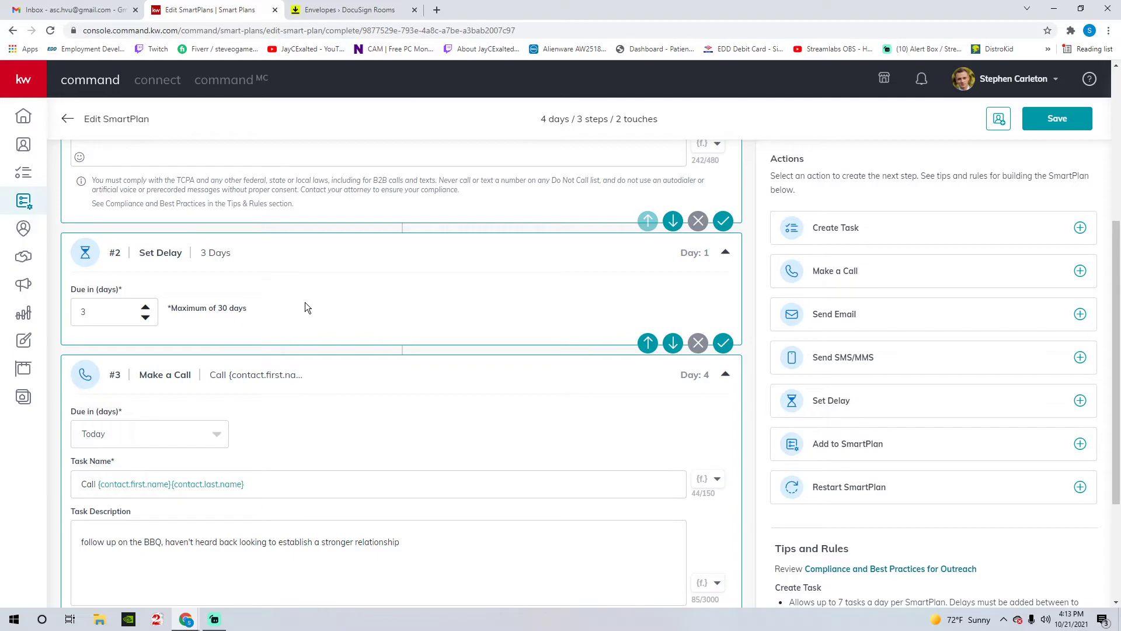
scroll(368, 321, "up", 3)
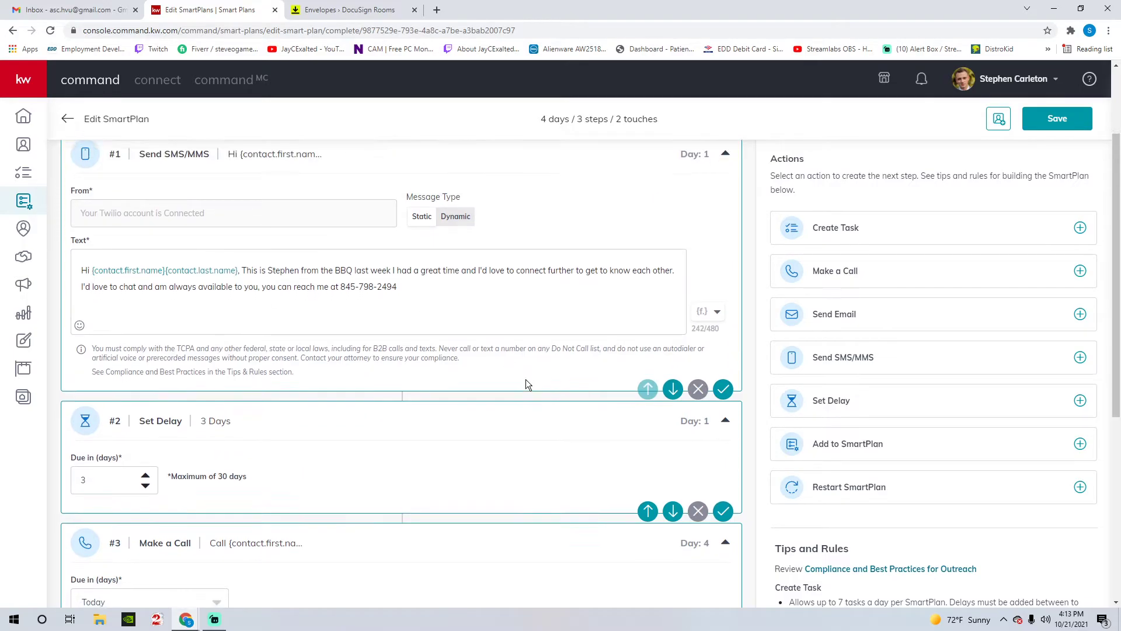
scroll(525, 379, "down", 6)
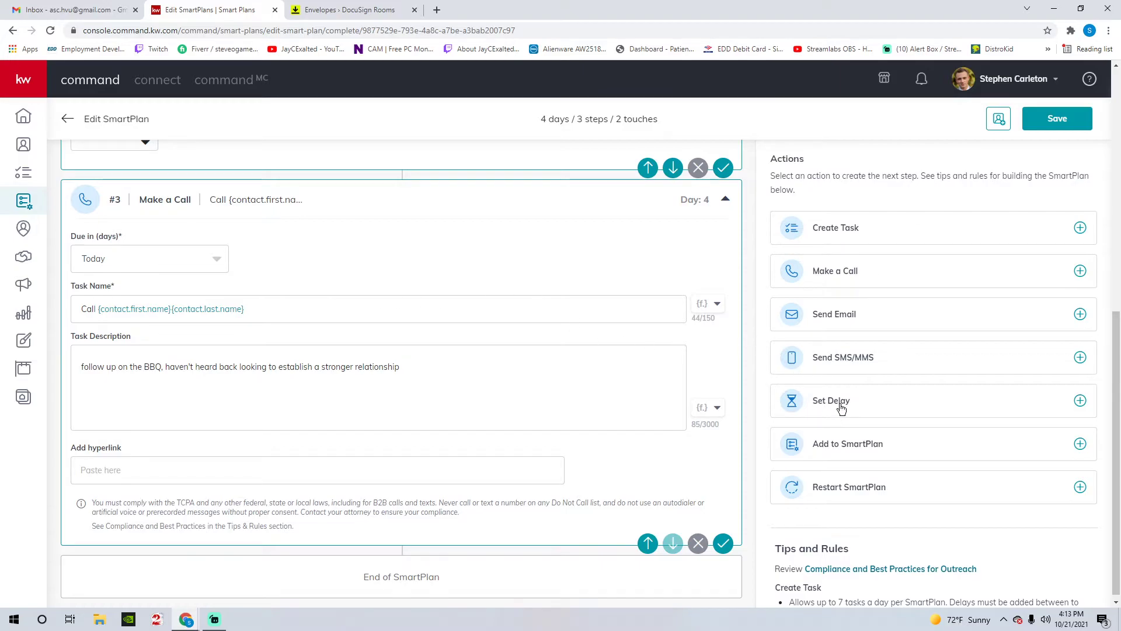
- Add a 1-day delay after the call, remove an accidental email step, and add a Create Task step
left_click(840, 408)
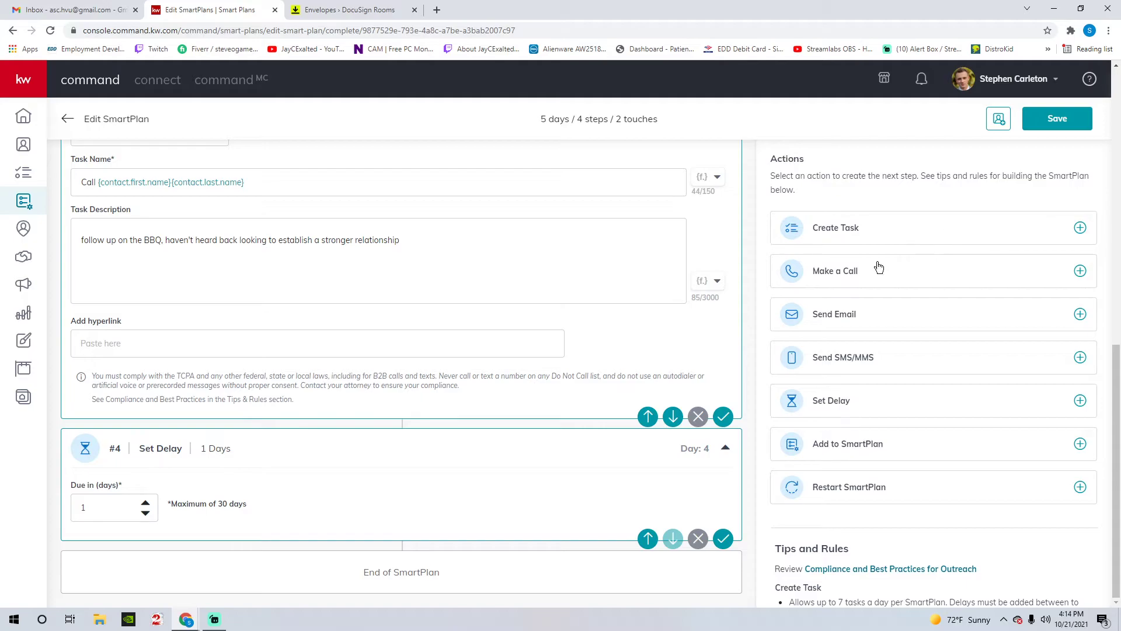
left_click(841, 325)
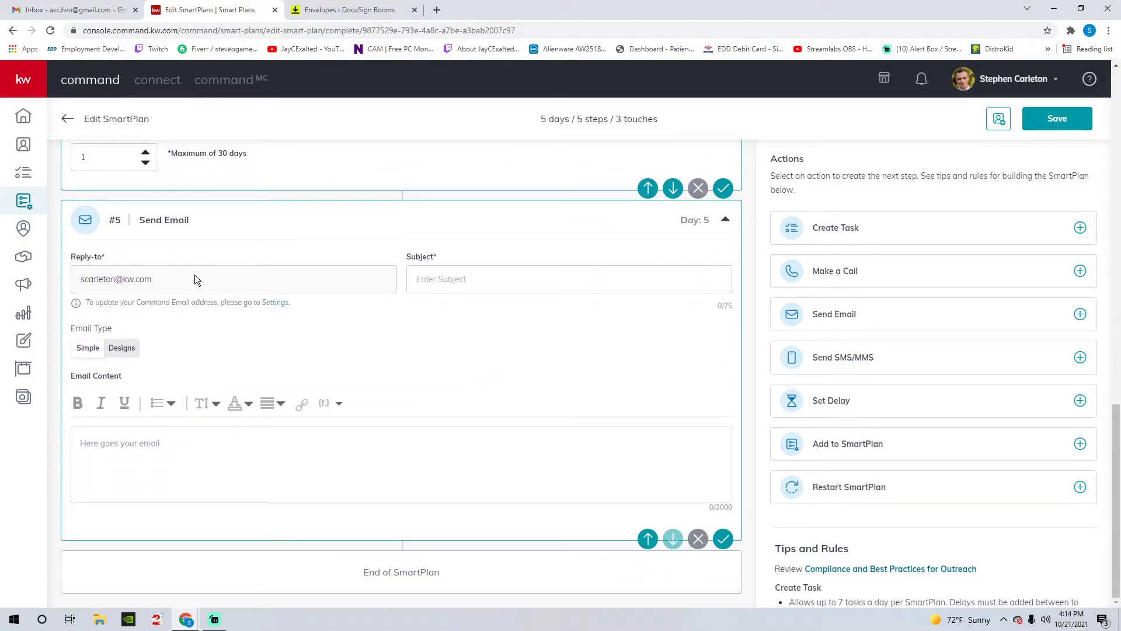
left_click(442, 275)
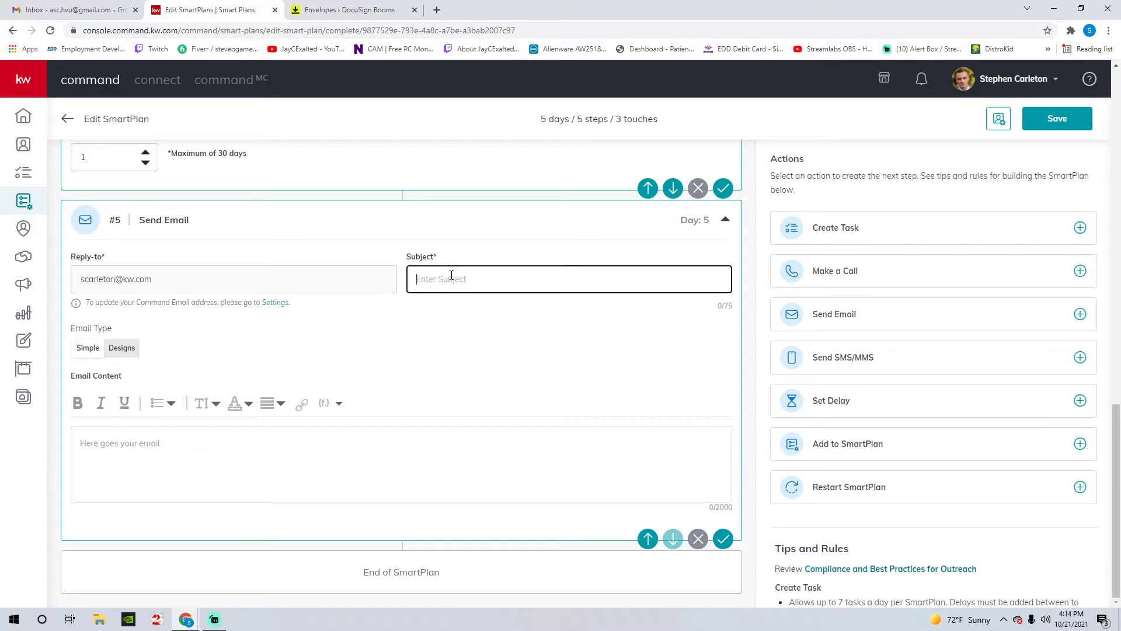
left_click(697, 539)
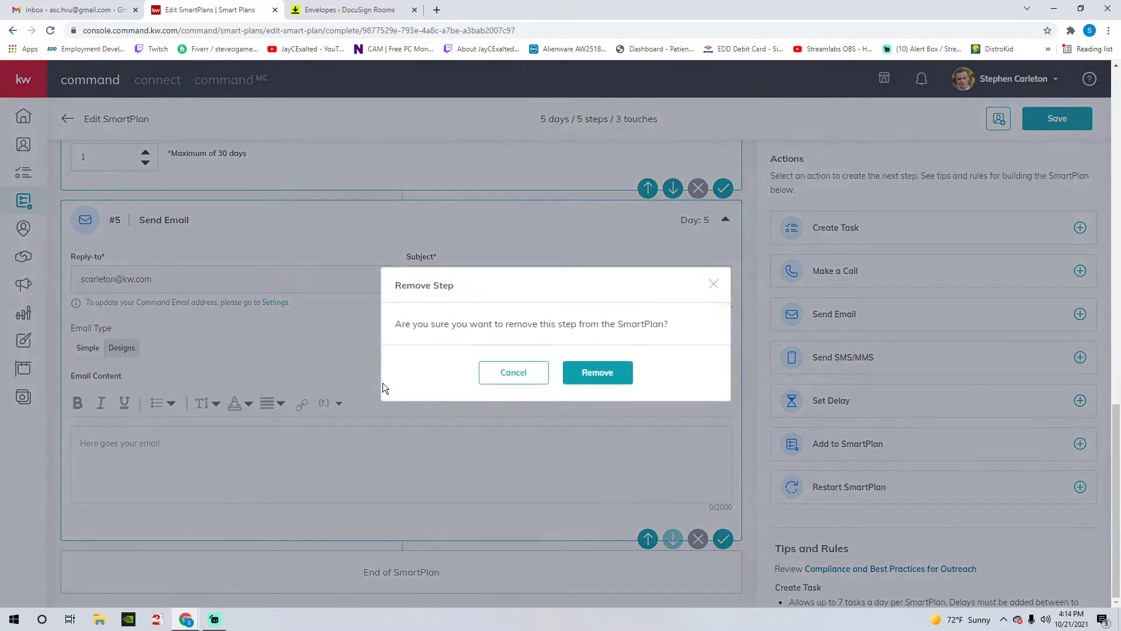
left_click(594, 372)
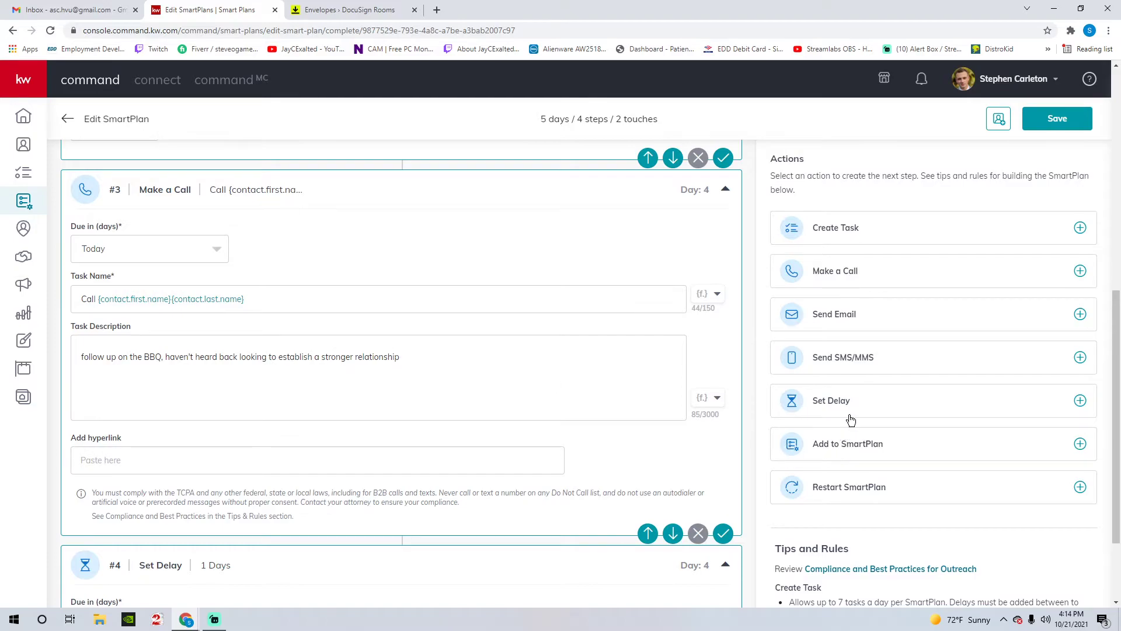
left_click(858, 229)
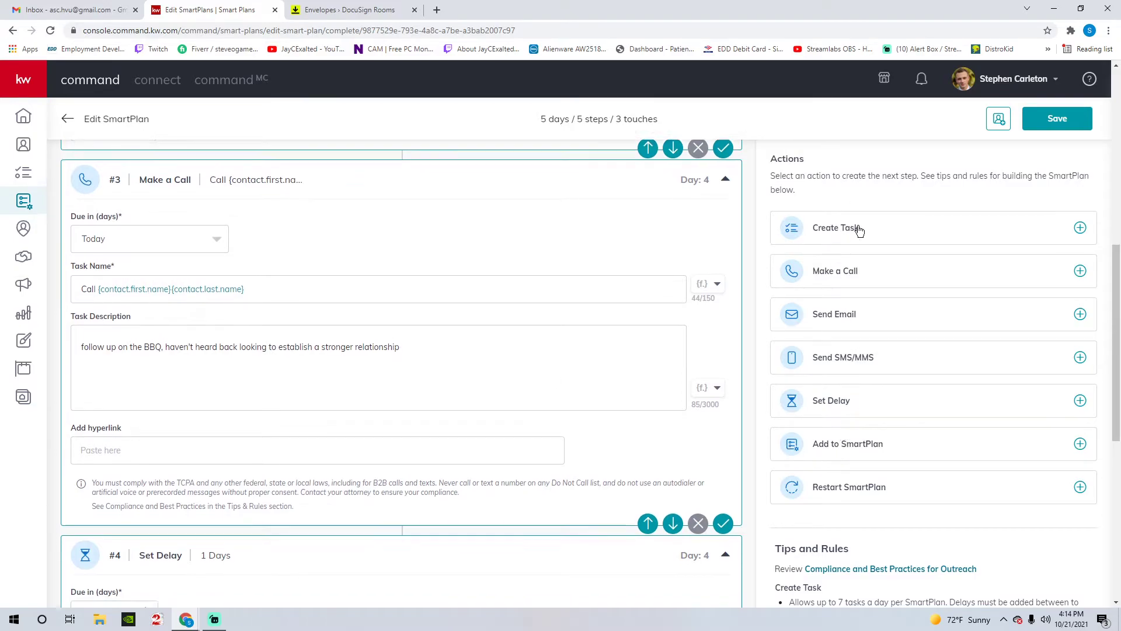
- Name task #5 'send out postcard to' followed by the contact first and last name fields
left_click(140, 352)
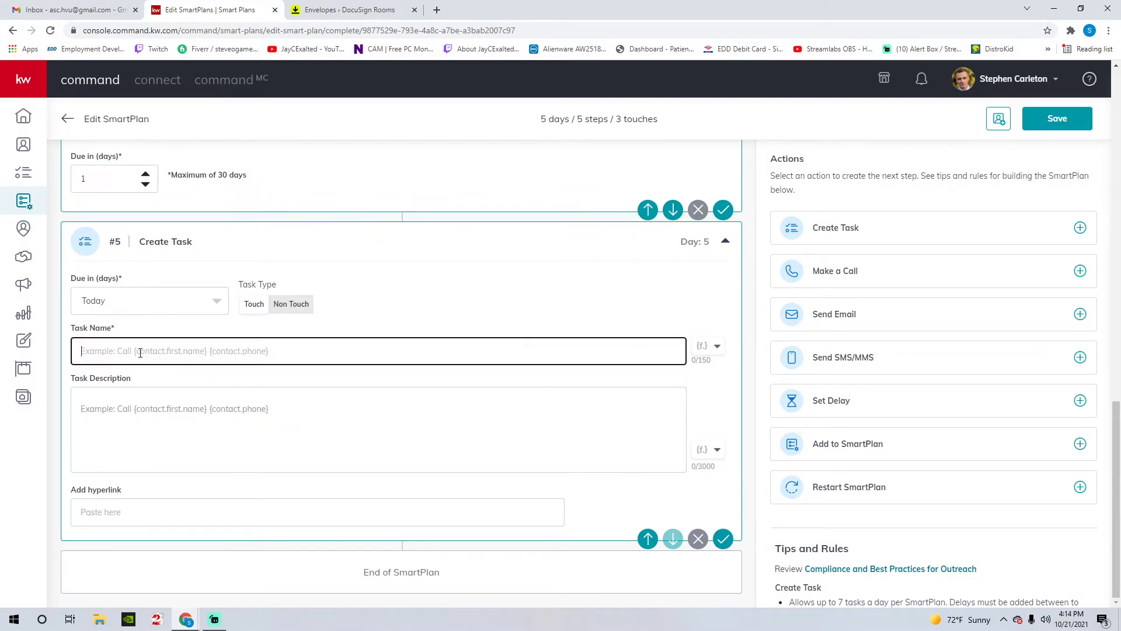
left_click_drag(139, 241, 170, 243)
left_click(186, 270)
left_click(158, 343)
type("send out postcard to")
left_click(702, 351)
left_click(664, 376)
left_click(632, 398)
left_click(386, 430)
- Give the task the description 'postcard sent to BBQ attendees'
type("postcard")
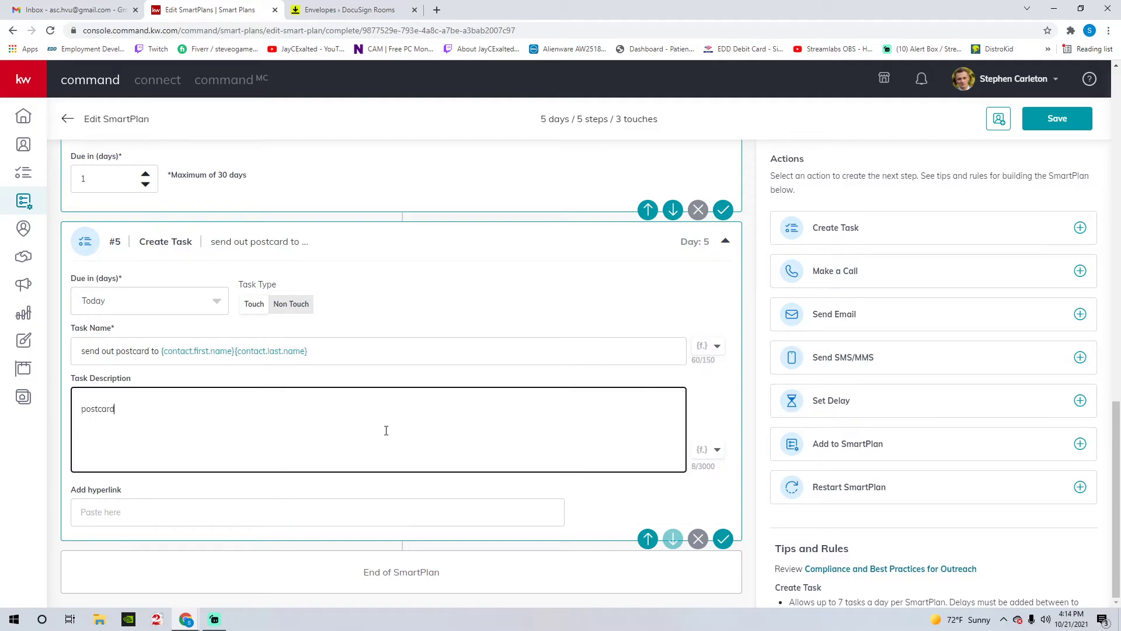
type(" sent to BBQ attendees")
left_click_drag(122, 240, 219, 235)
left_click(276, 238)
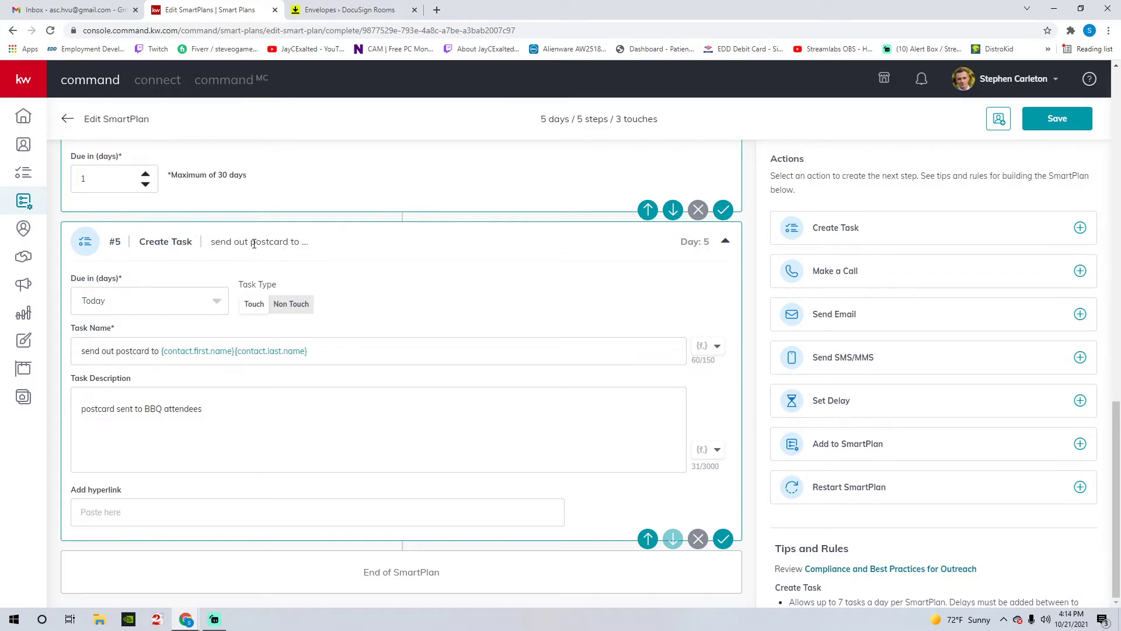
scroll(206, 257, "up", 12)
scroll(166, 313, "down", 12)
scroll(371, 310, "up", 10)
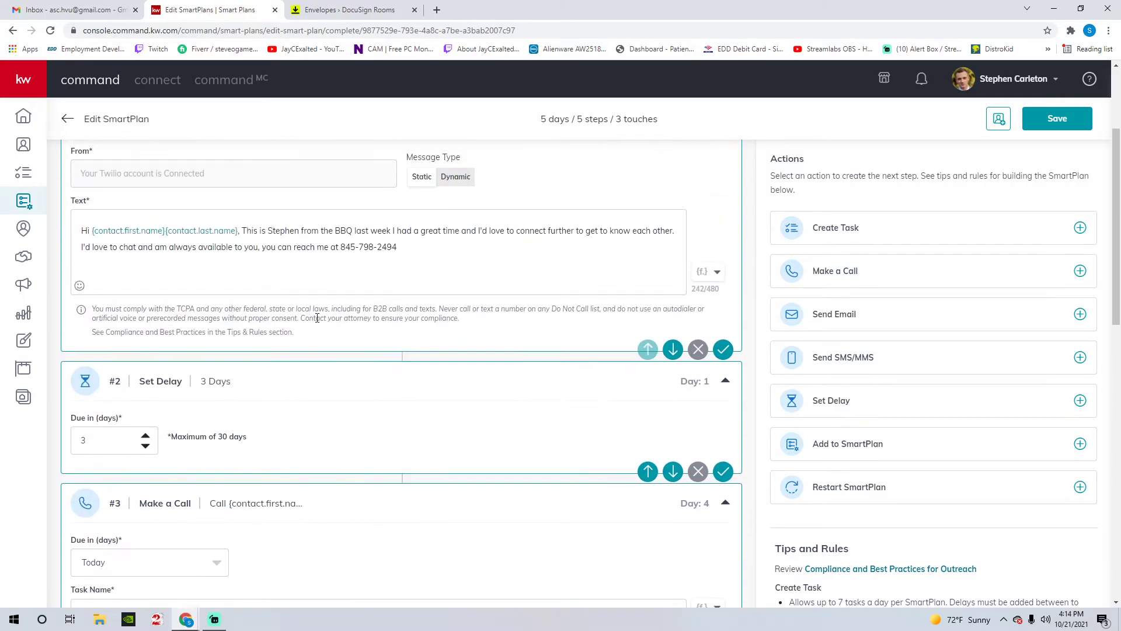
scroll(333, 350, "up", 3)
scroll(292, 339, "down", 4)
scroll(298, 292, "down", 1)
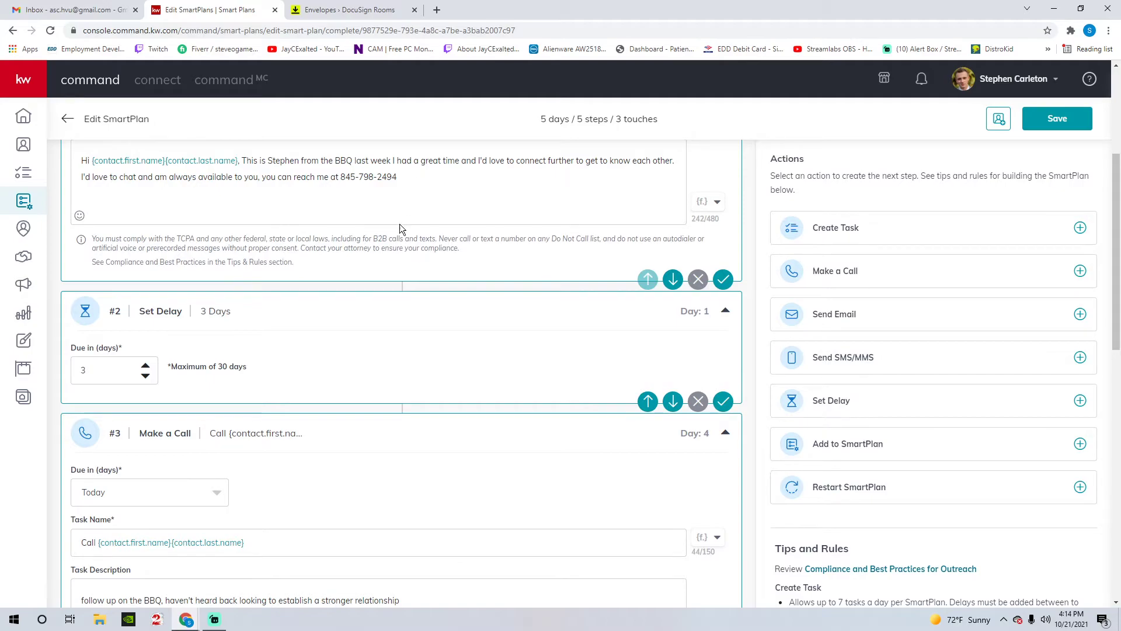
scroll(320, 311, "up", 3)
scroll(320, 311, "down", 4)
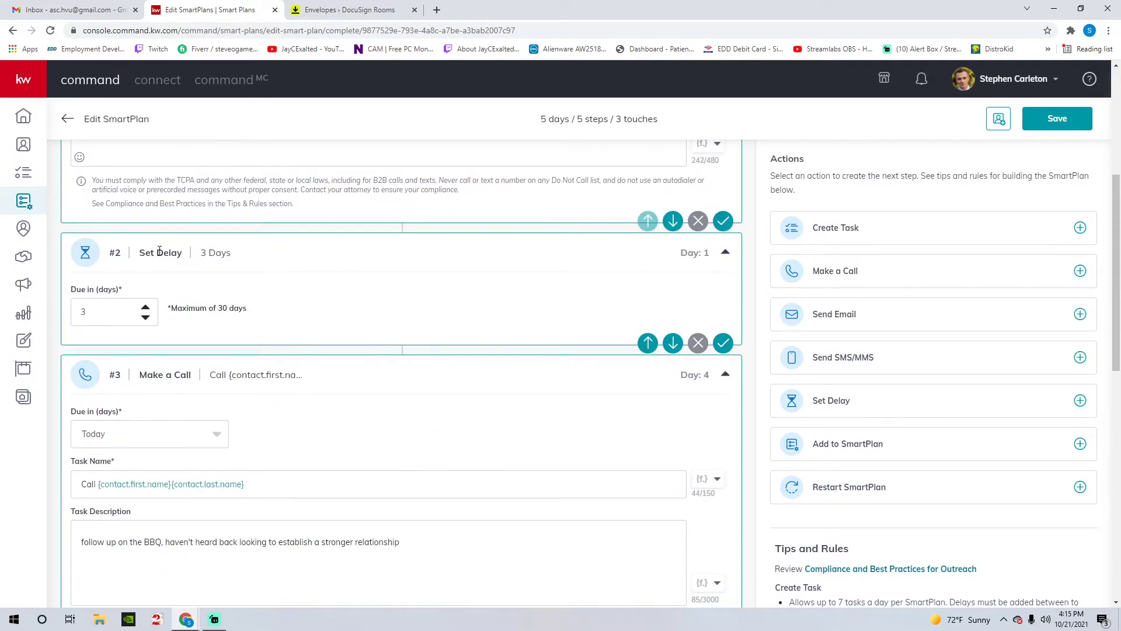
scroll(151, 257, "down", 3)
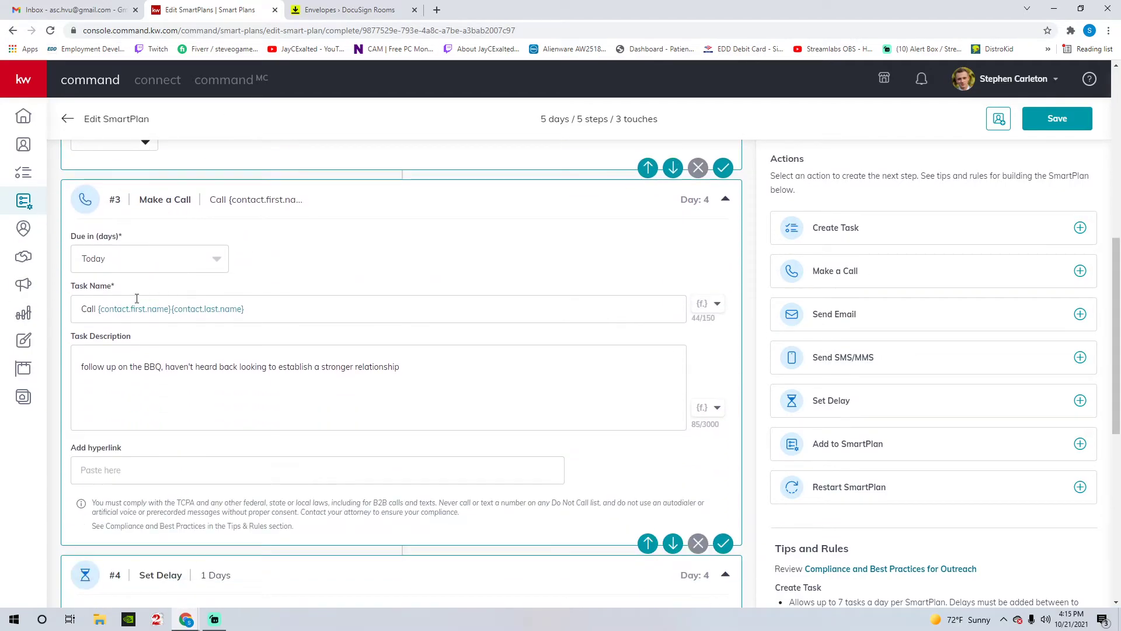
scroll(304, 263, "down", 4)
scroll(337, 225, "up", 4)
left_click_drag(152, 201, 192, 201)
left_click(267, 206)
scroll(334, 245, "down", 4)
scroll(337, 251, "down", 1)
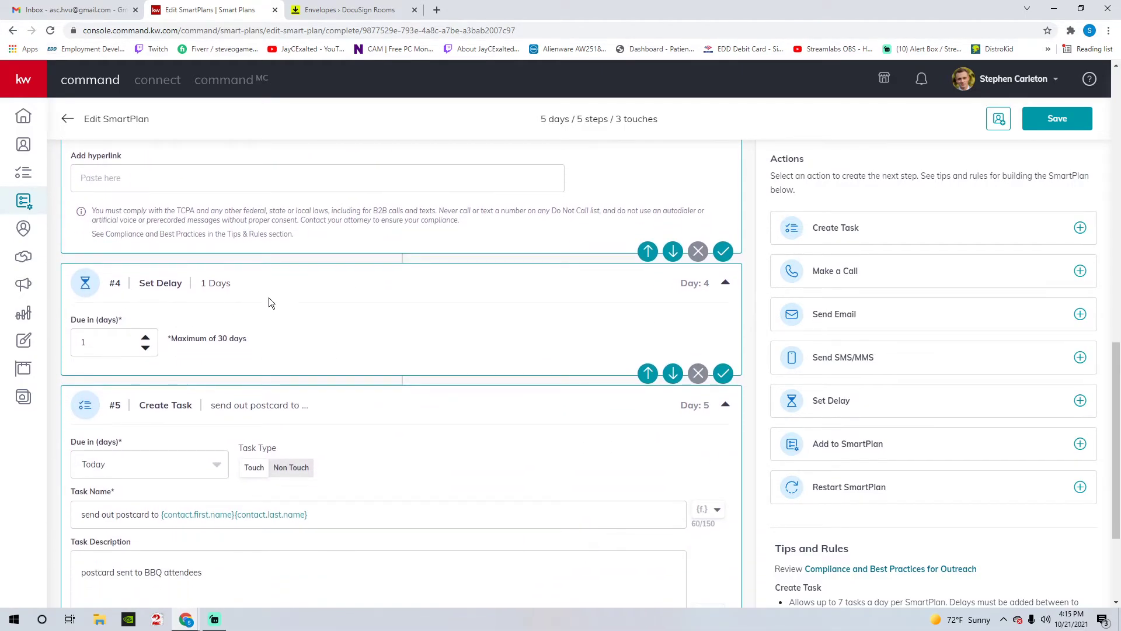
scroll(269, 299, "down", 3)
left_click_drag(114, 242, 189, 245)
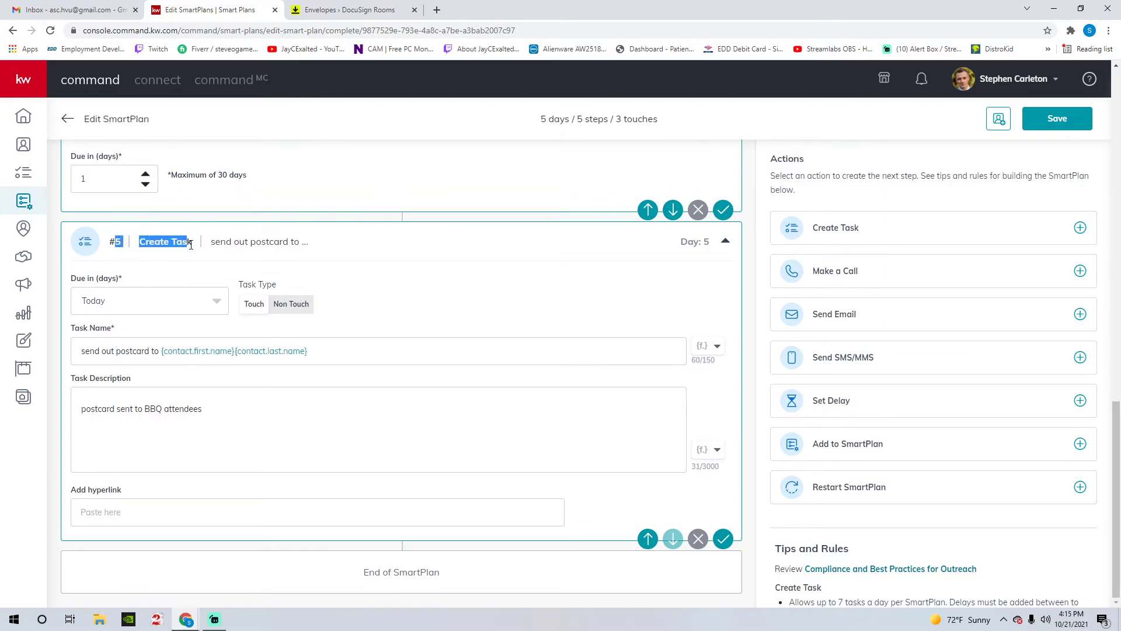
left_click(289, 213)
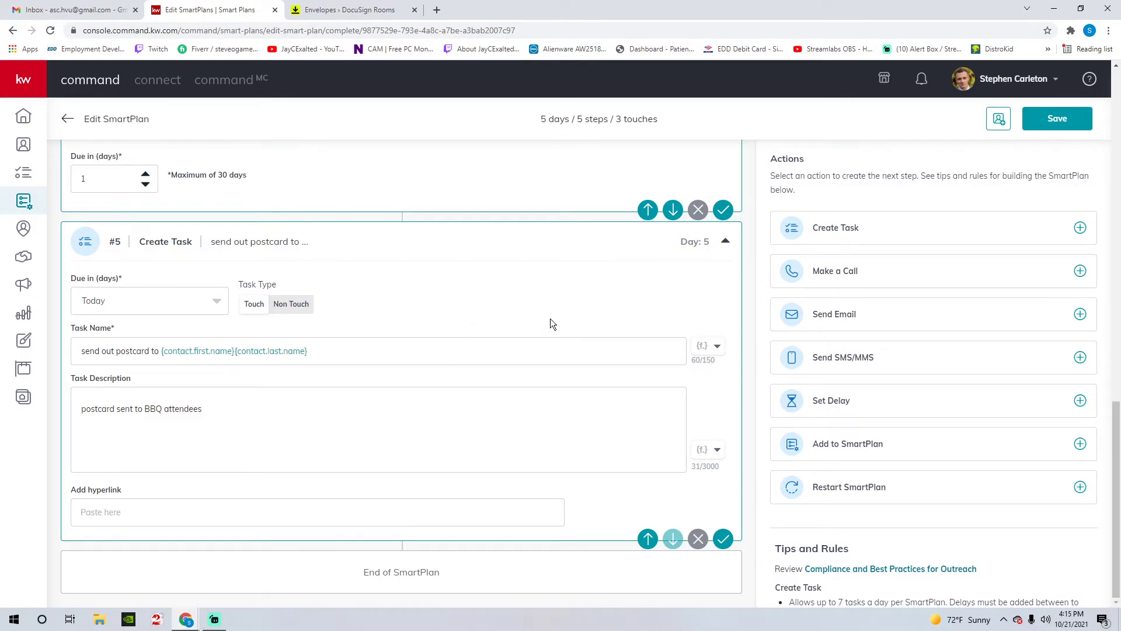
- Save the SmartPlan, then select two Summer BBQ 2021 clients and add them to it
left_click(1042, 118)
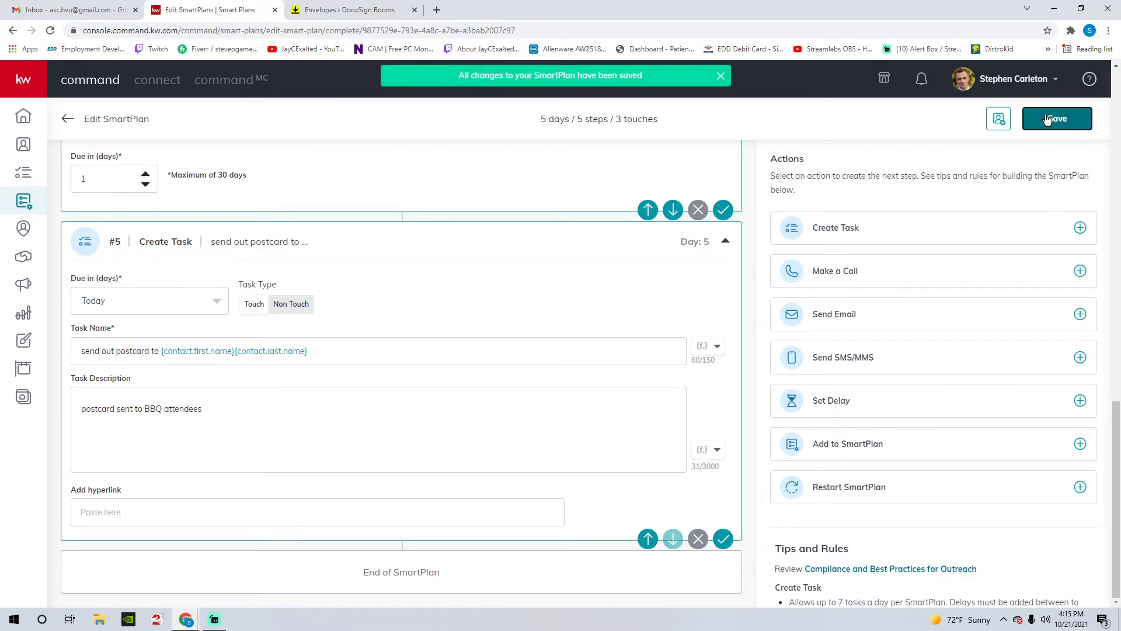
scroll(405, 331, "up", 15)
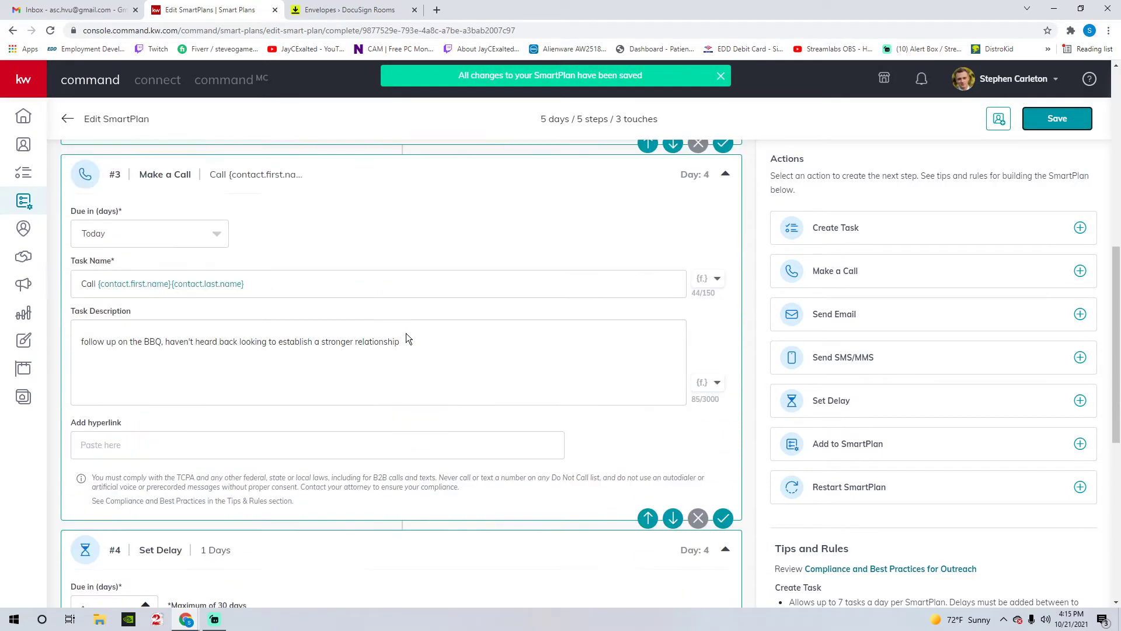
left_click(996, 118)
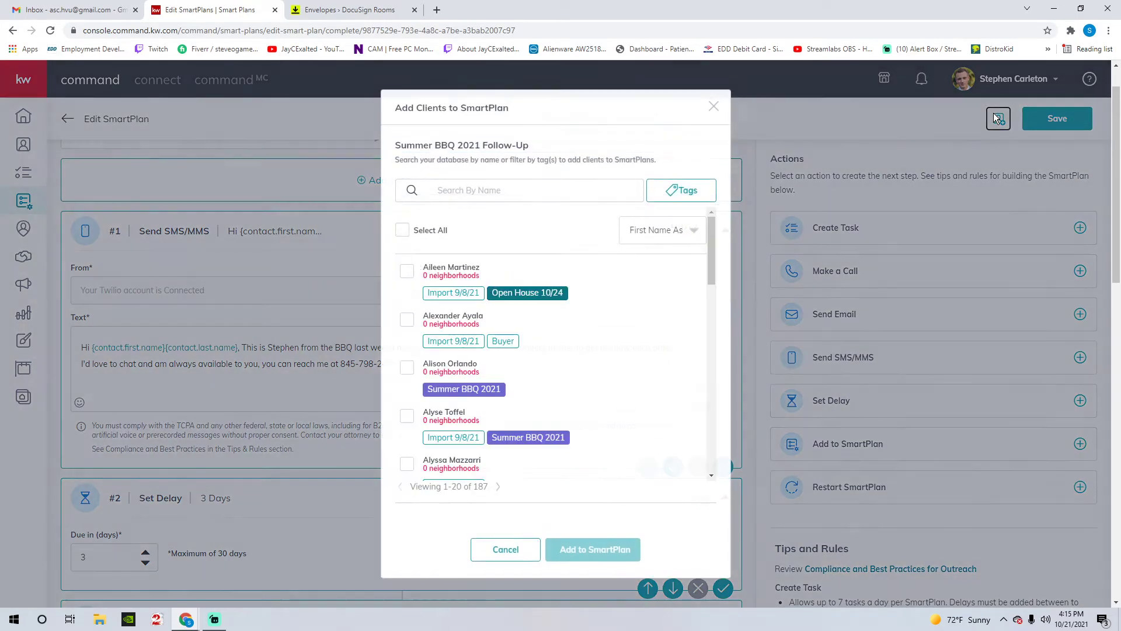
left_click(407, 368)
left_click(407, 436)
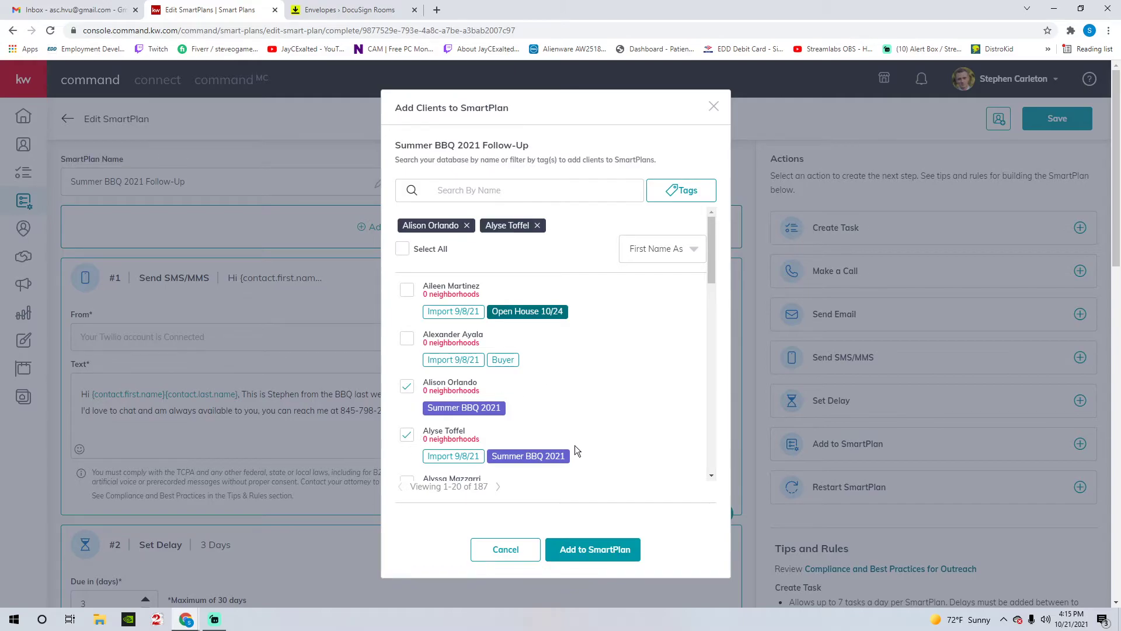
left_click(601, 552)
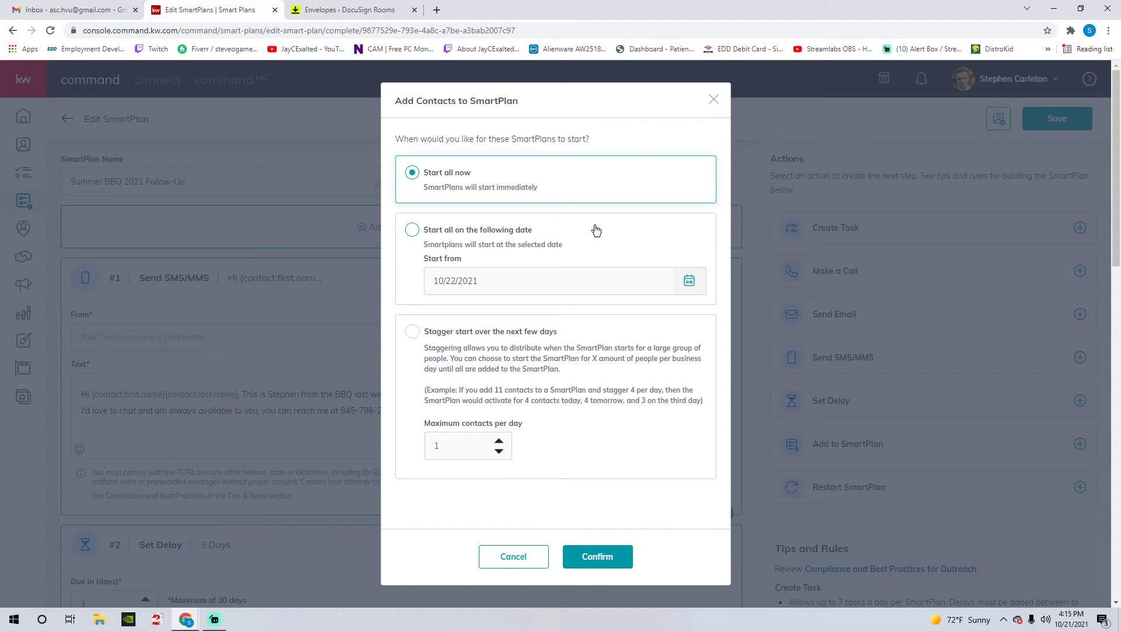
- Switch the start option to a set date and back to Start all now, then close both add-client dialogs
left_click(550, 233)
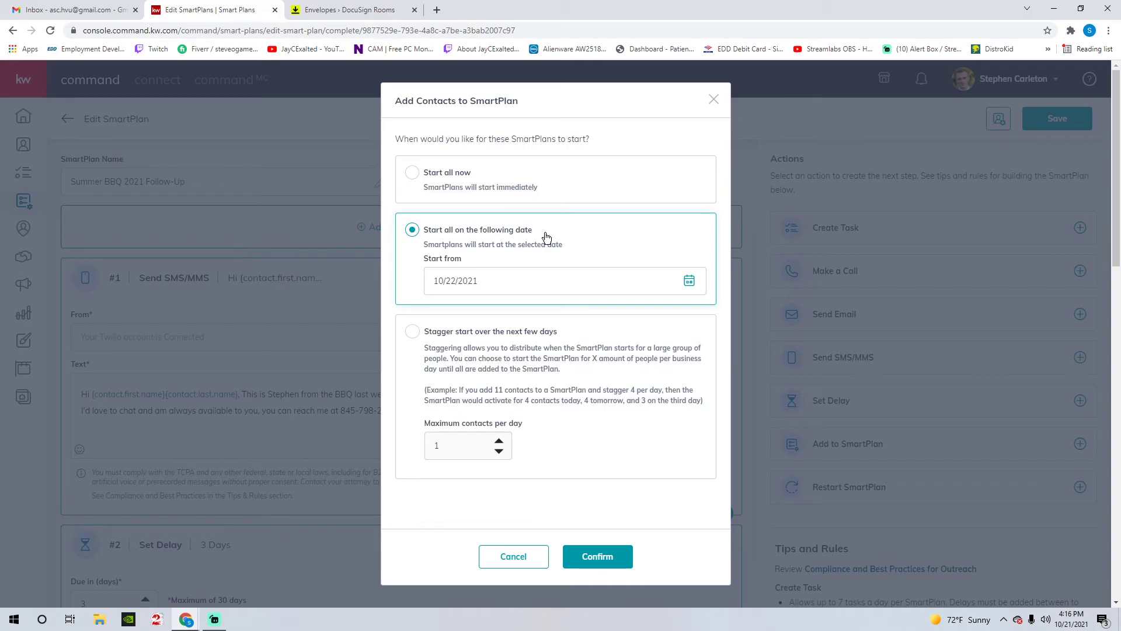
left_click(479, 177)
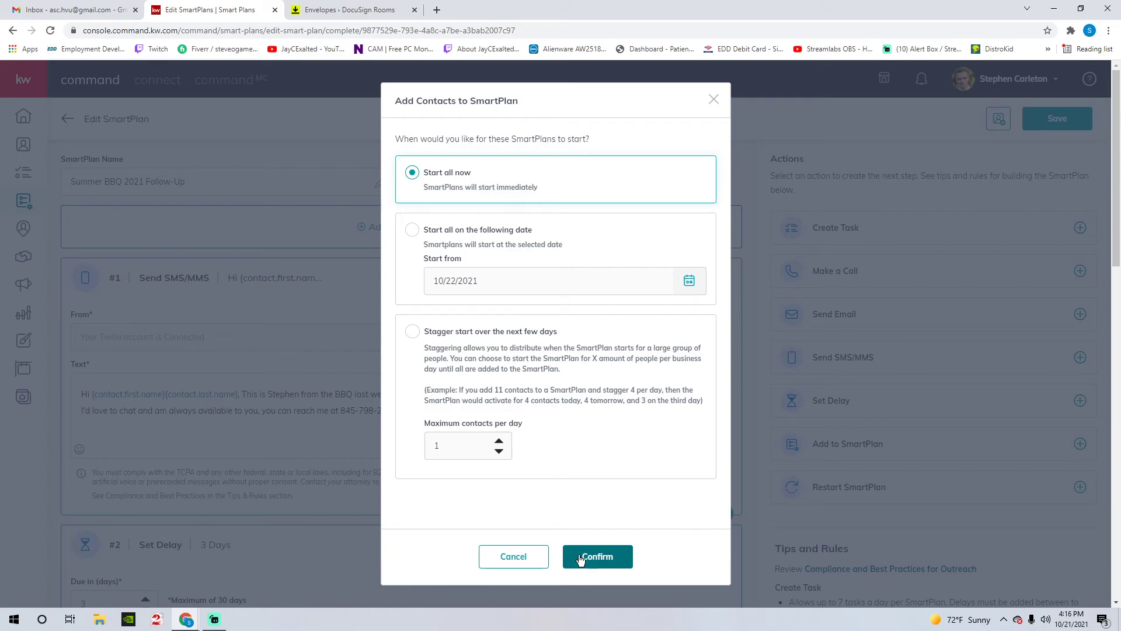
left_click(714, 100)
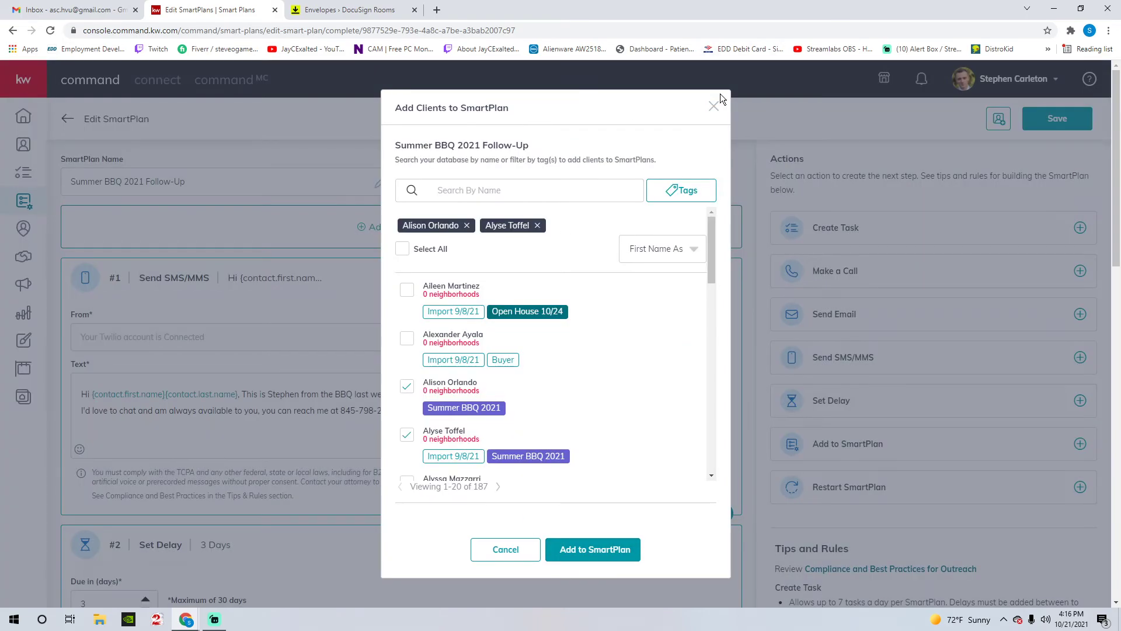
left_click(714, 105)
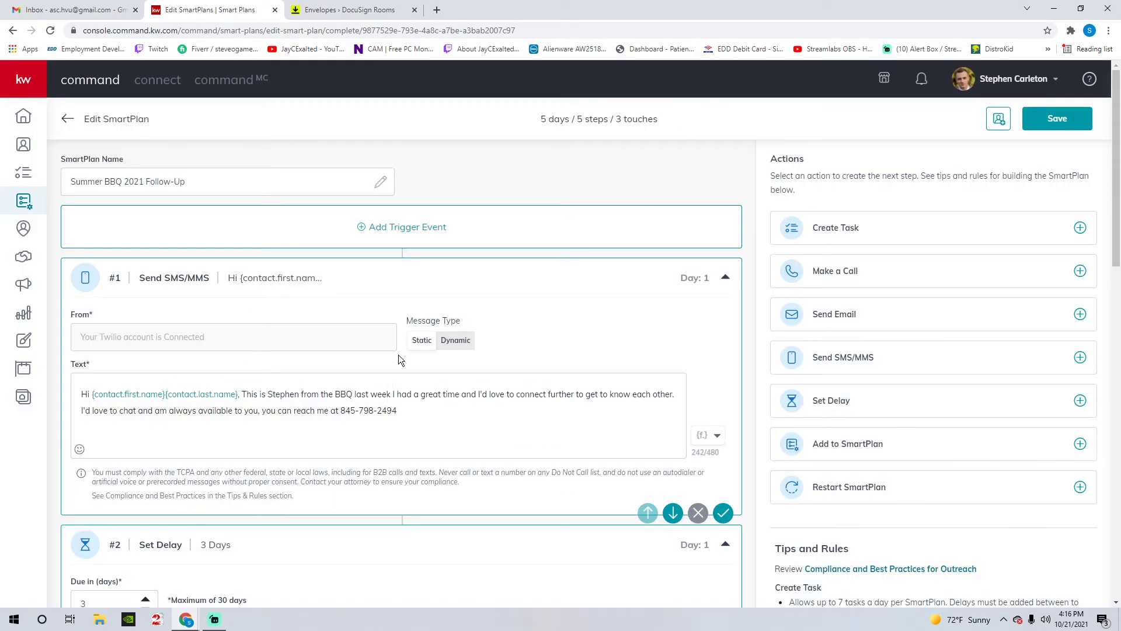
scroll(386, 369, "down", 1)
scroll(210, 321, "down", 2)
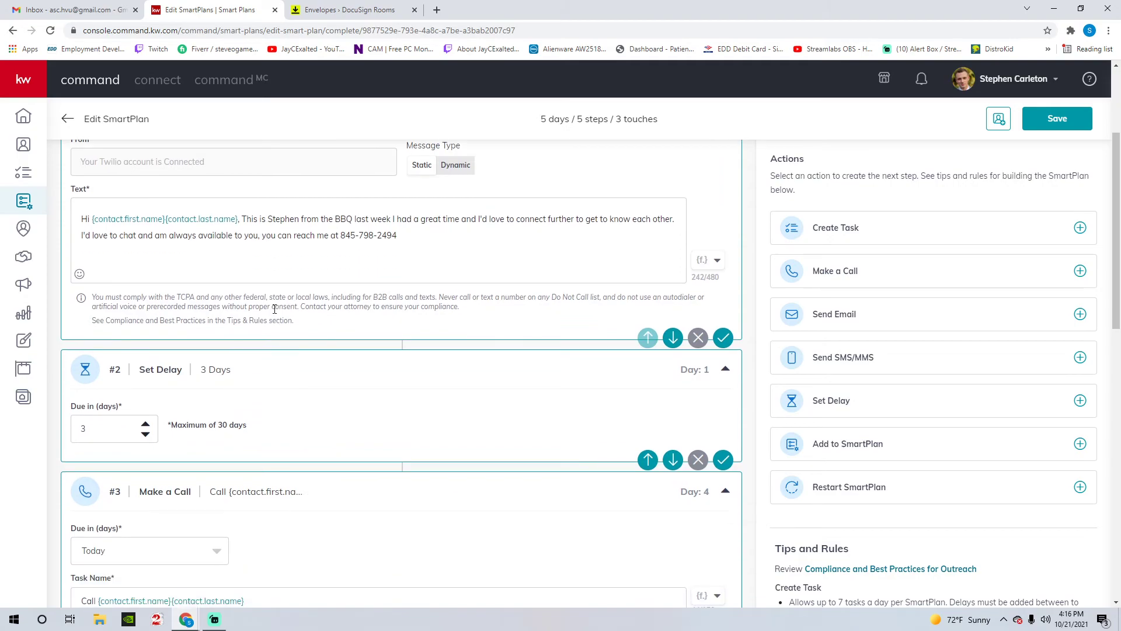
scroll(250, 433, "down", 3)
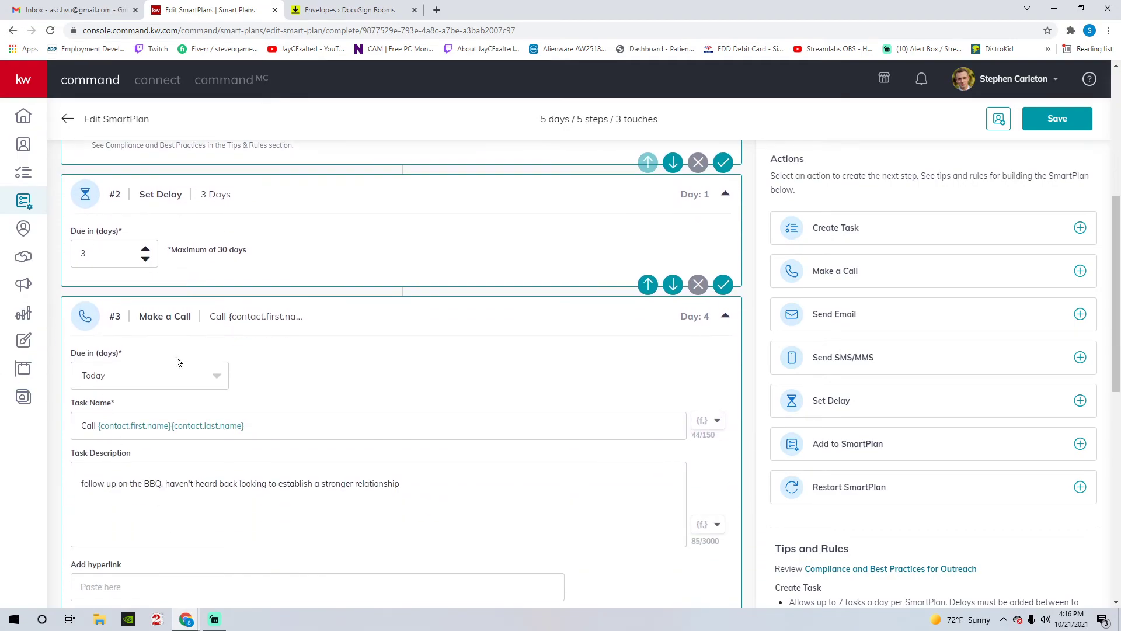
left_click(923, 78)
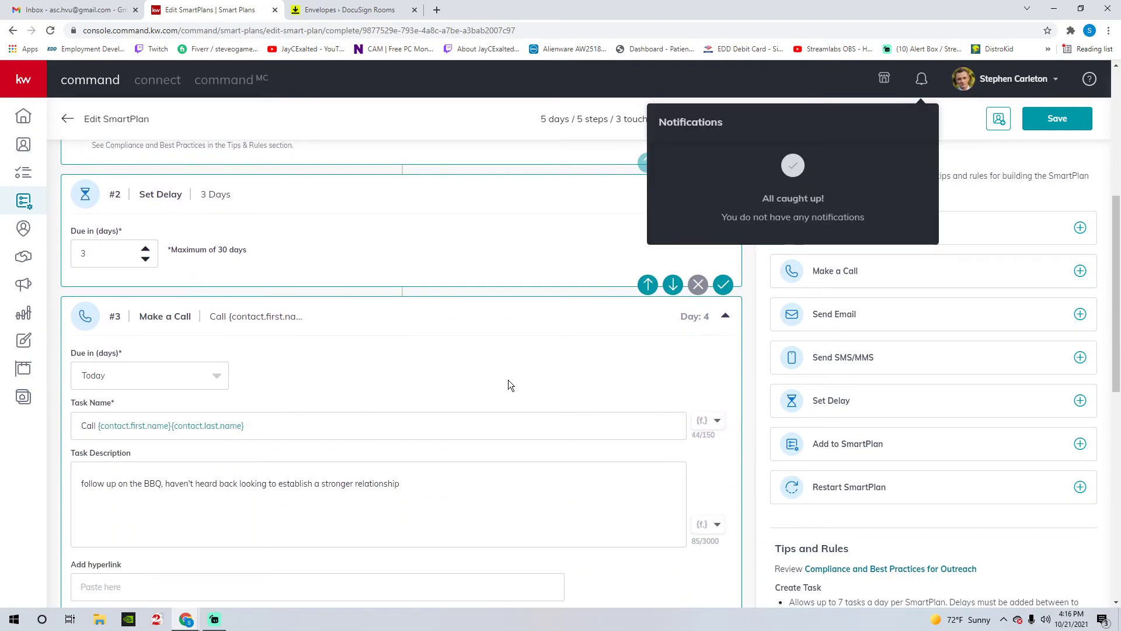
scroll(469, 348, "down", 3)
scroll(180, 191, "down", 3)
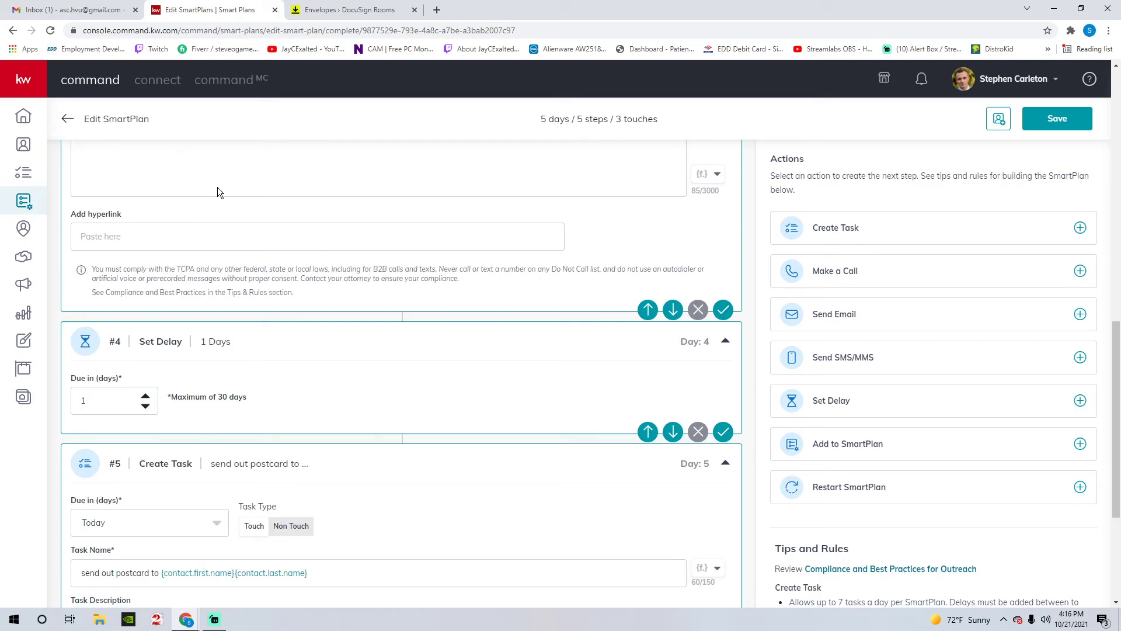
scroll(286, 304, "down", 2)
scroll(203, 286, "down", 1)
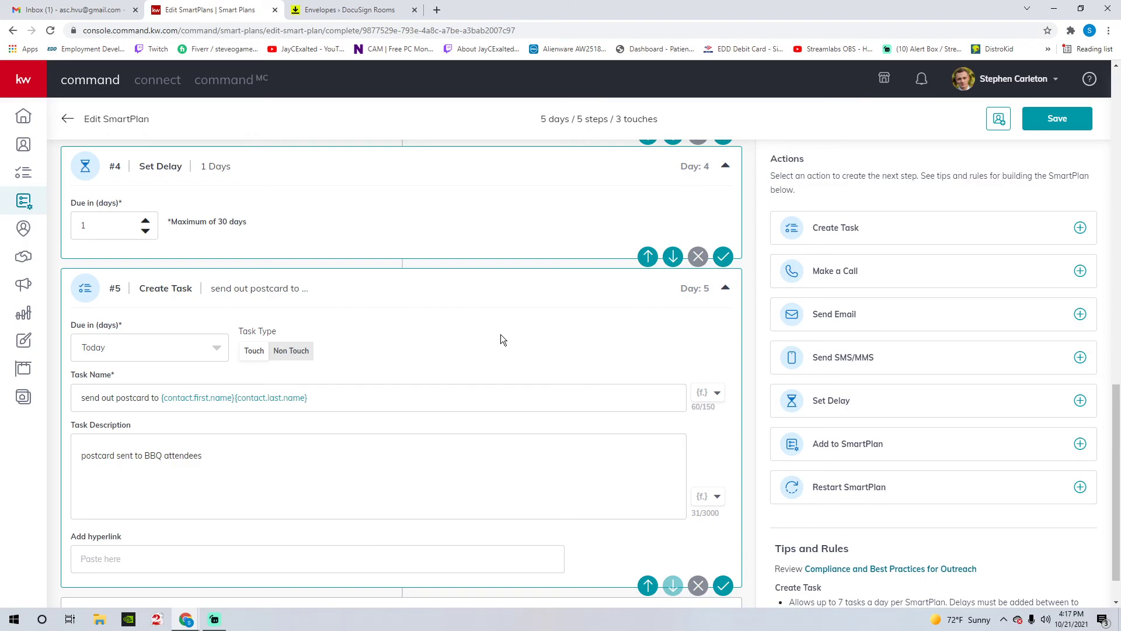
scroll(500, 339, "up", 6)
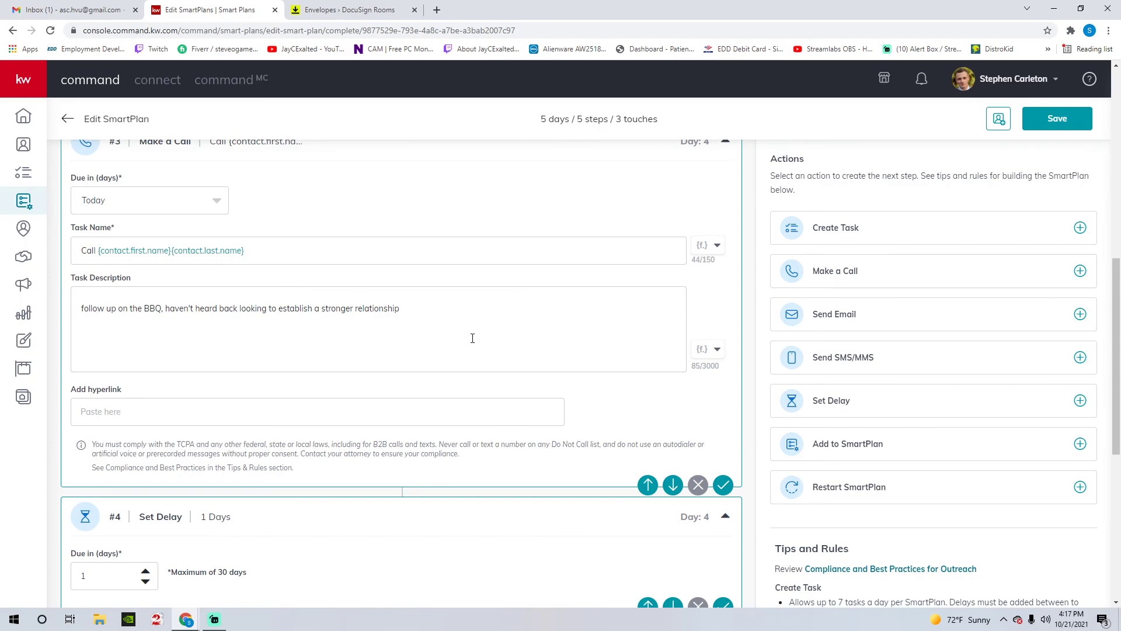
scroll(473, 337, "up", 7)
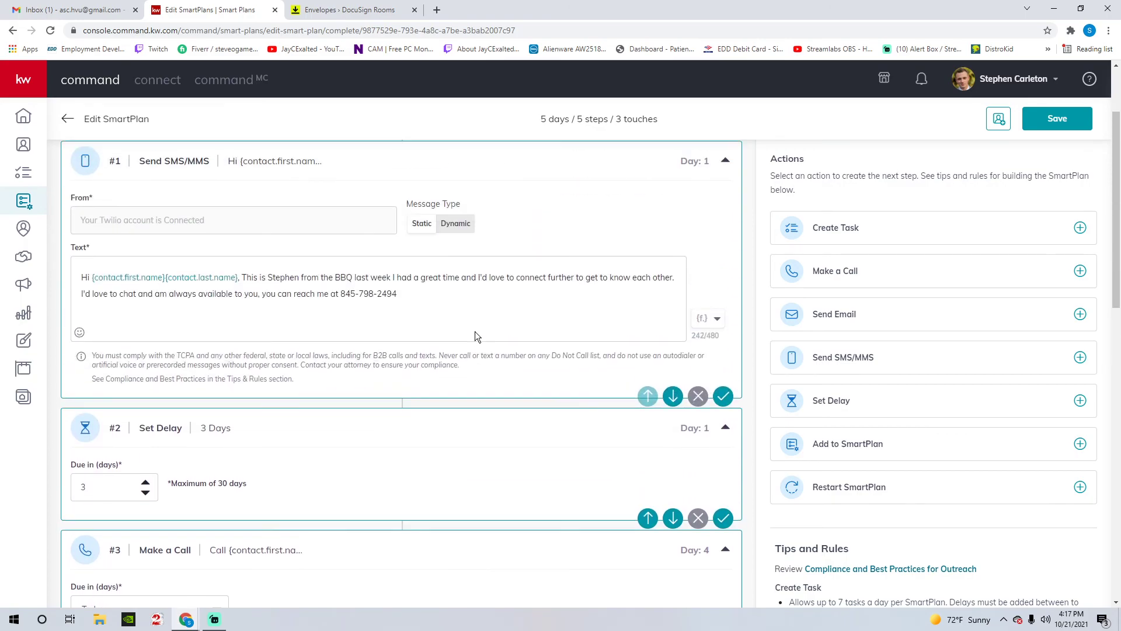
scroll(476, 335, "up", 2)
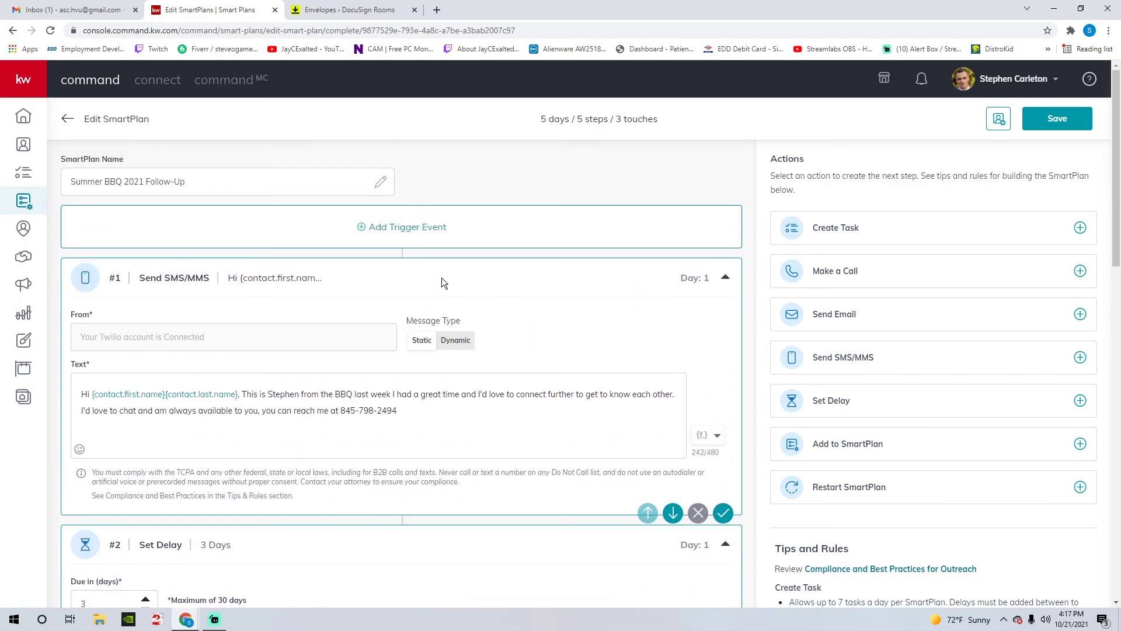